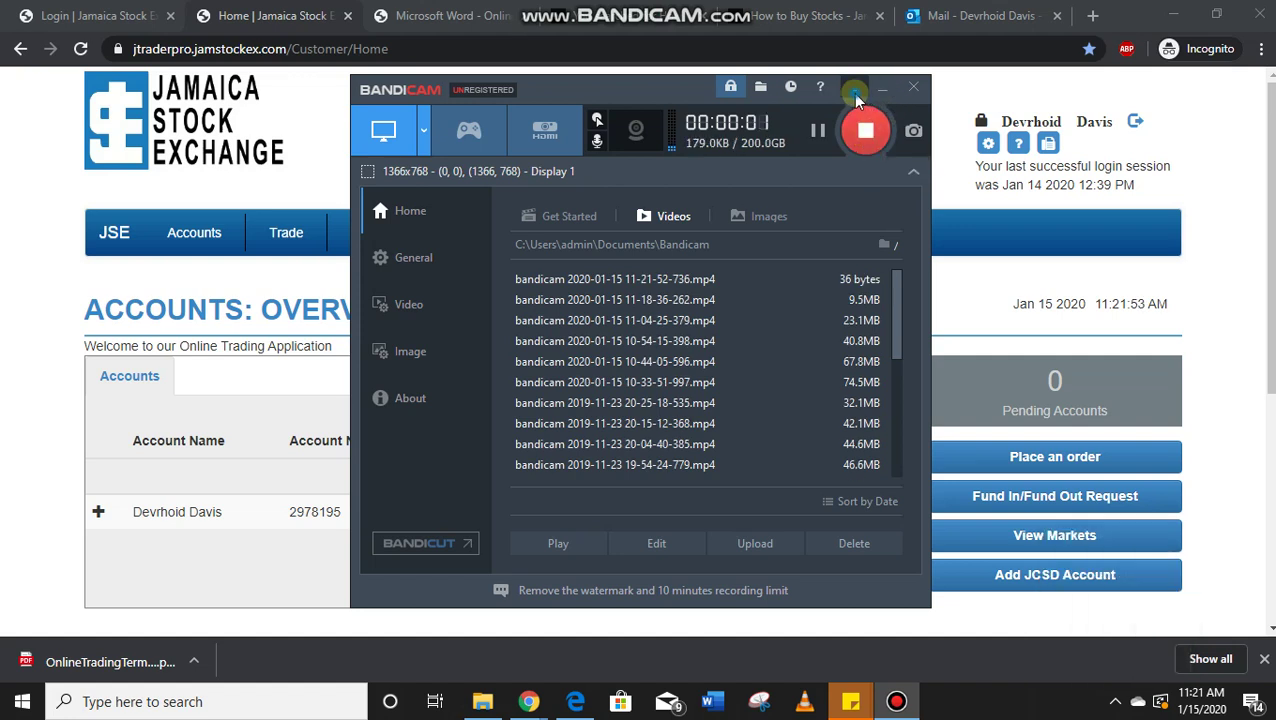
Step: Open the order placement form and select the customer's JCSD account for the trade
left_click(855, 93)
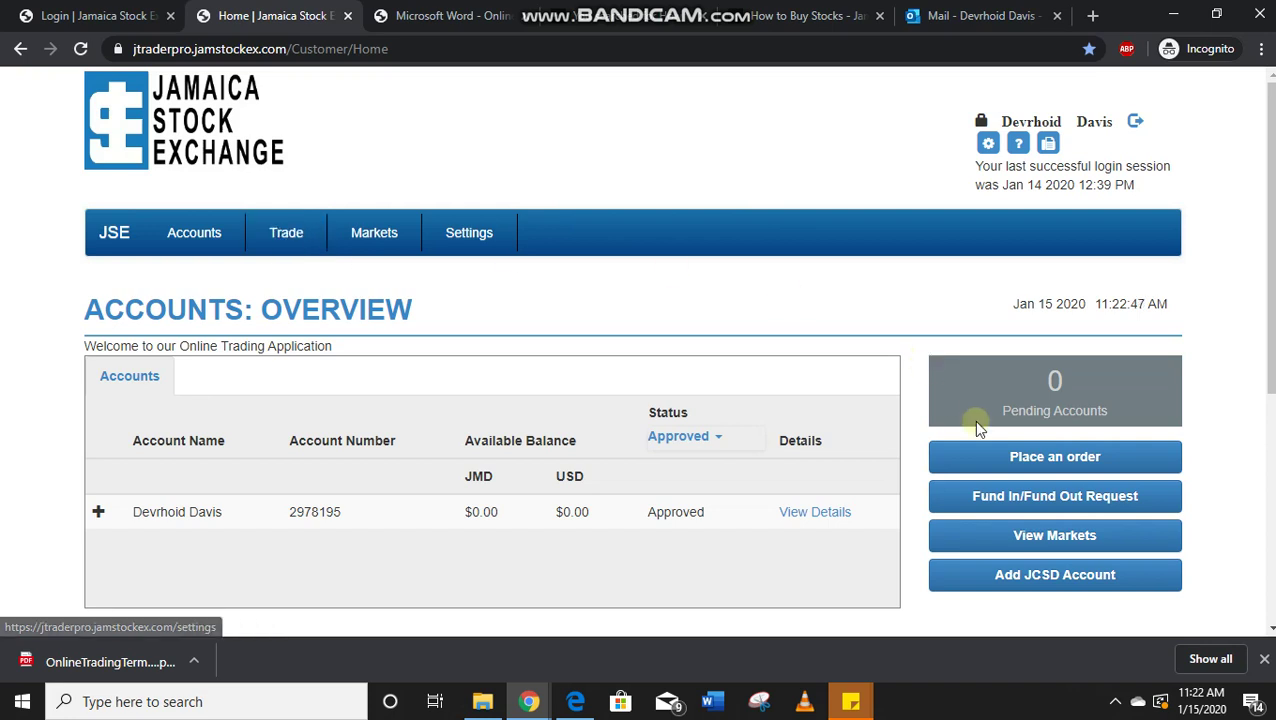
left_click(1019, 466)
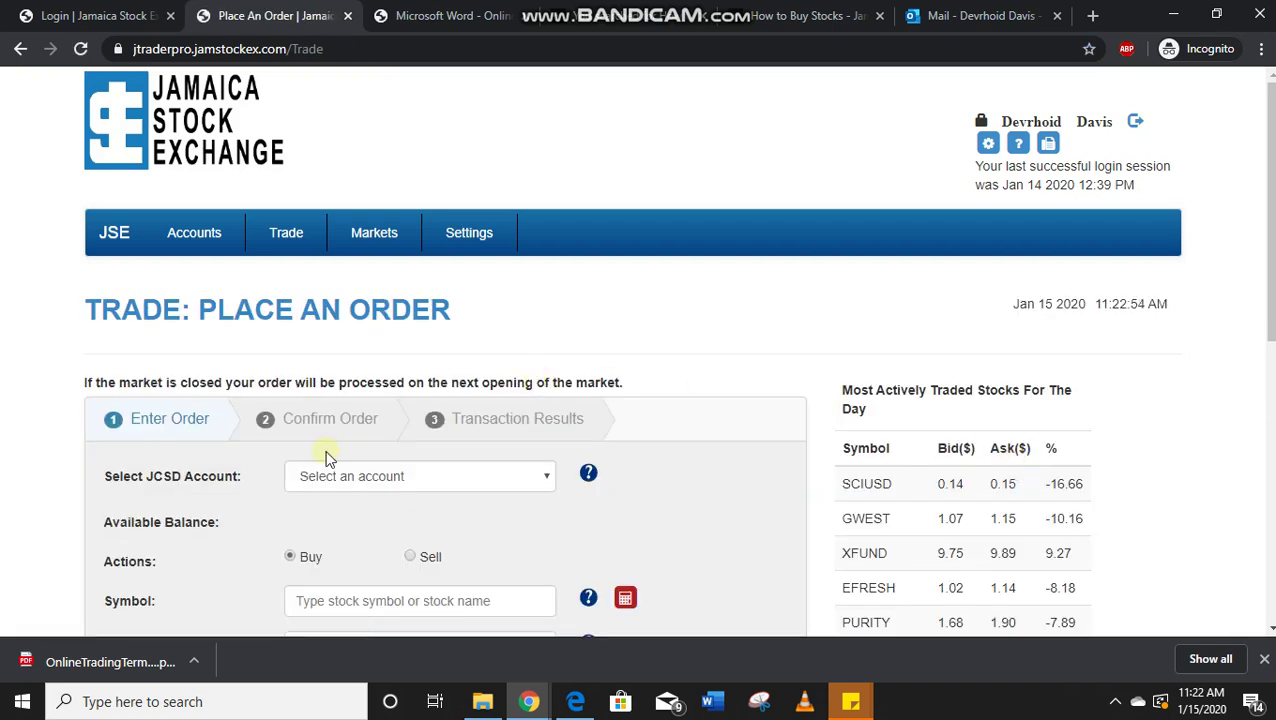
left_click(352, 478)
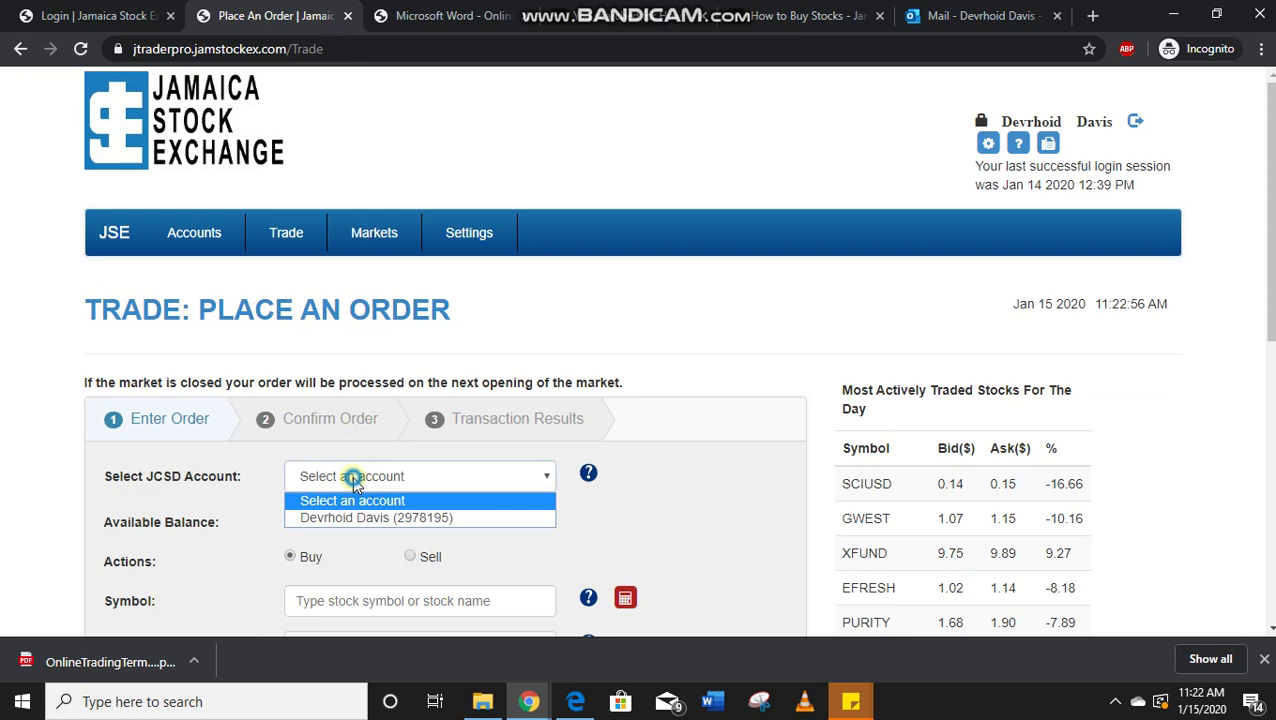
left_click(363, 519)
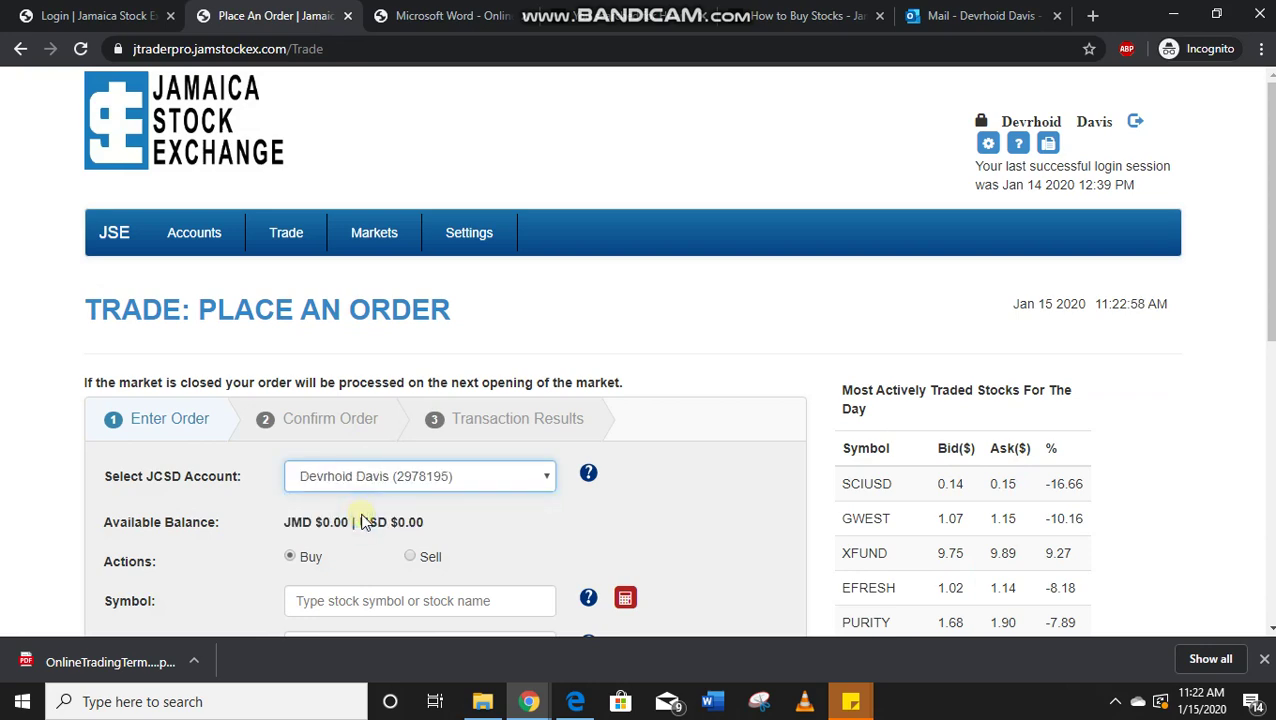
Step: Set the order's action to Sell
scroll(704, 237, "down", 3)
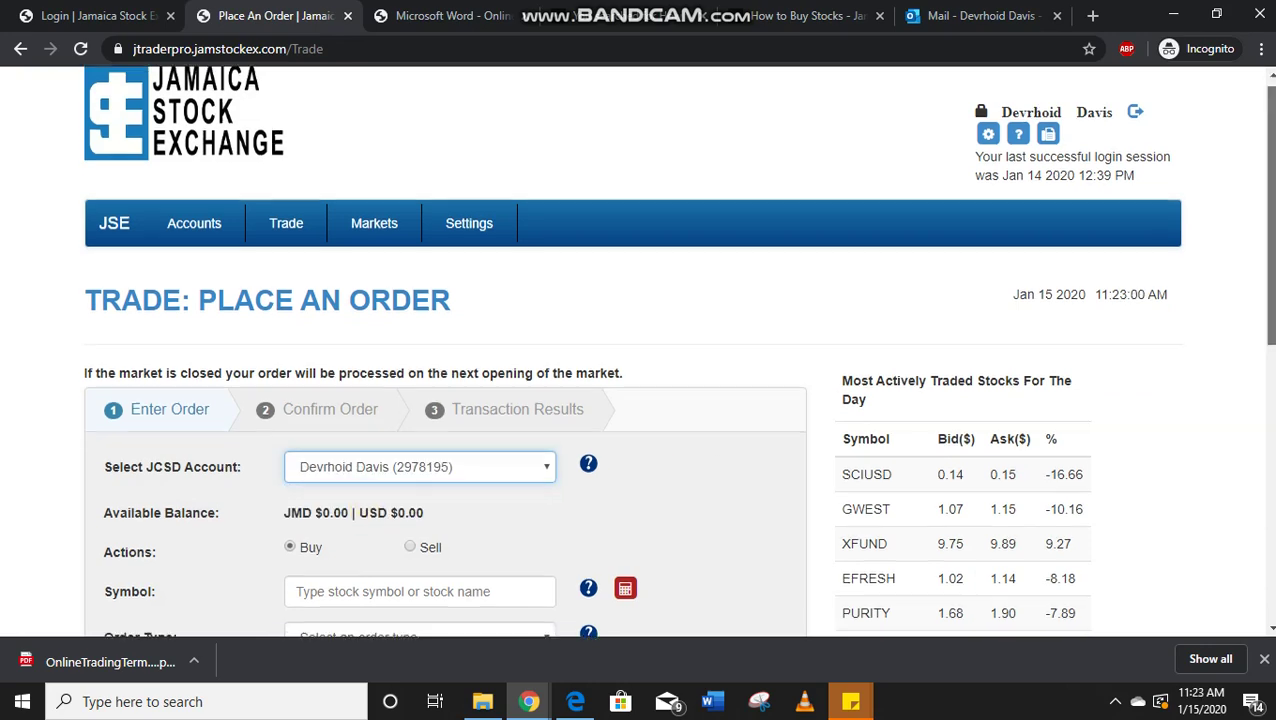
scroll(704, 237, "up", 3)
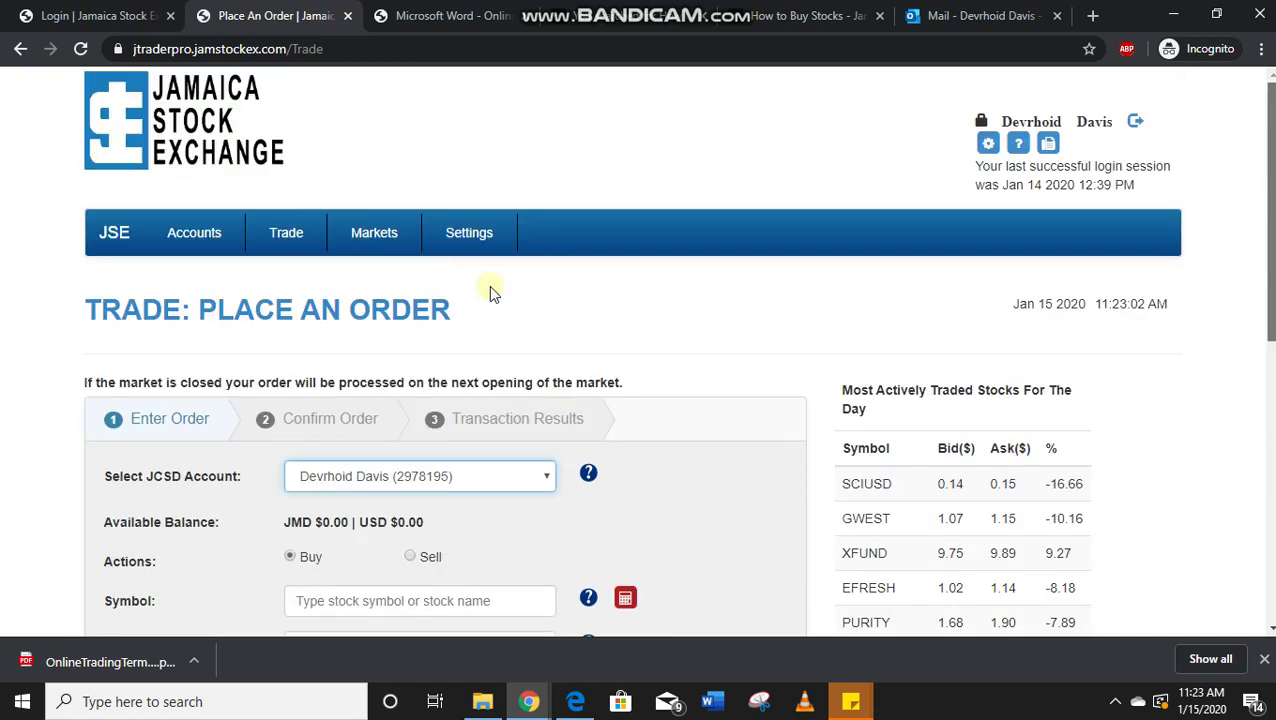
scroll(1268, 260, "down", 1)
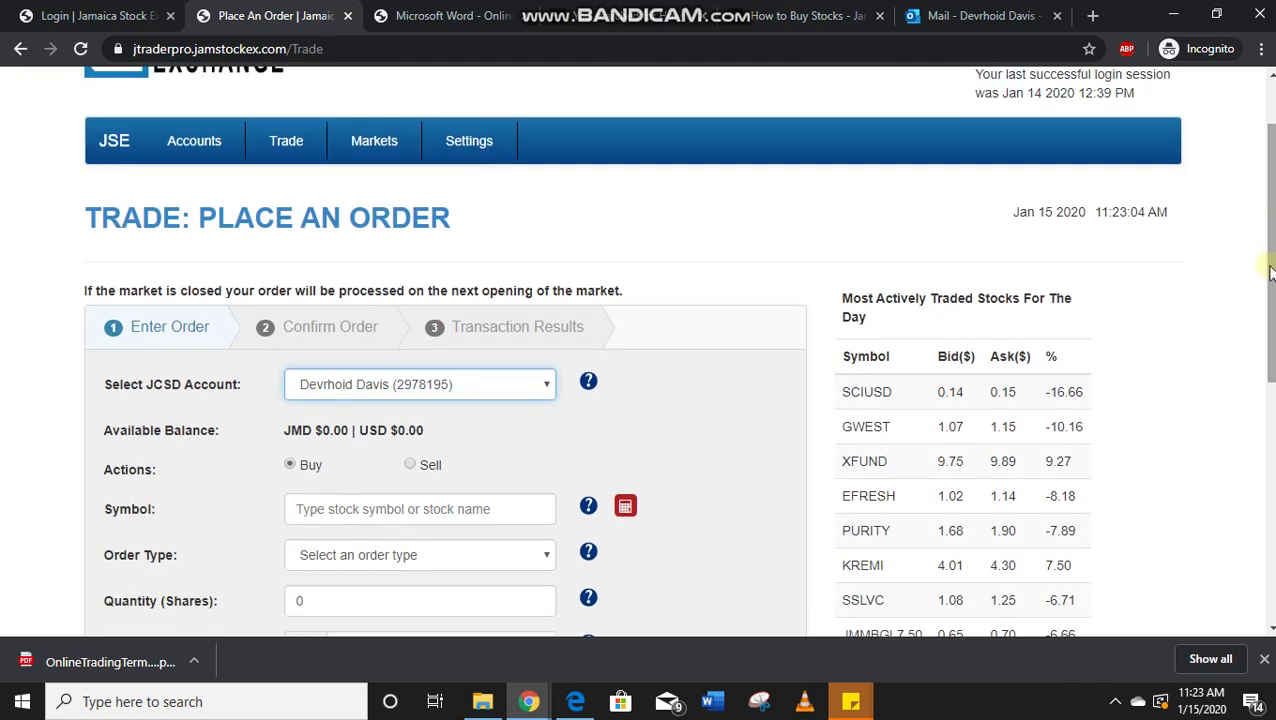
left_click(1160, 272)
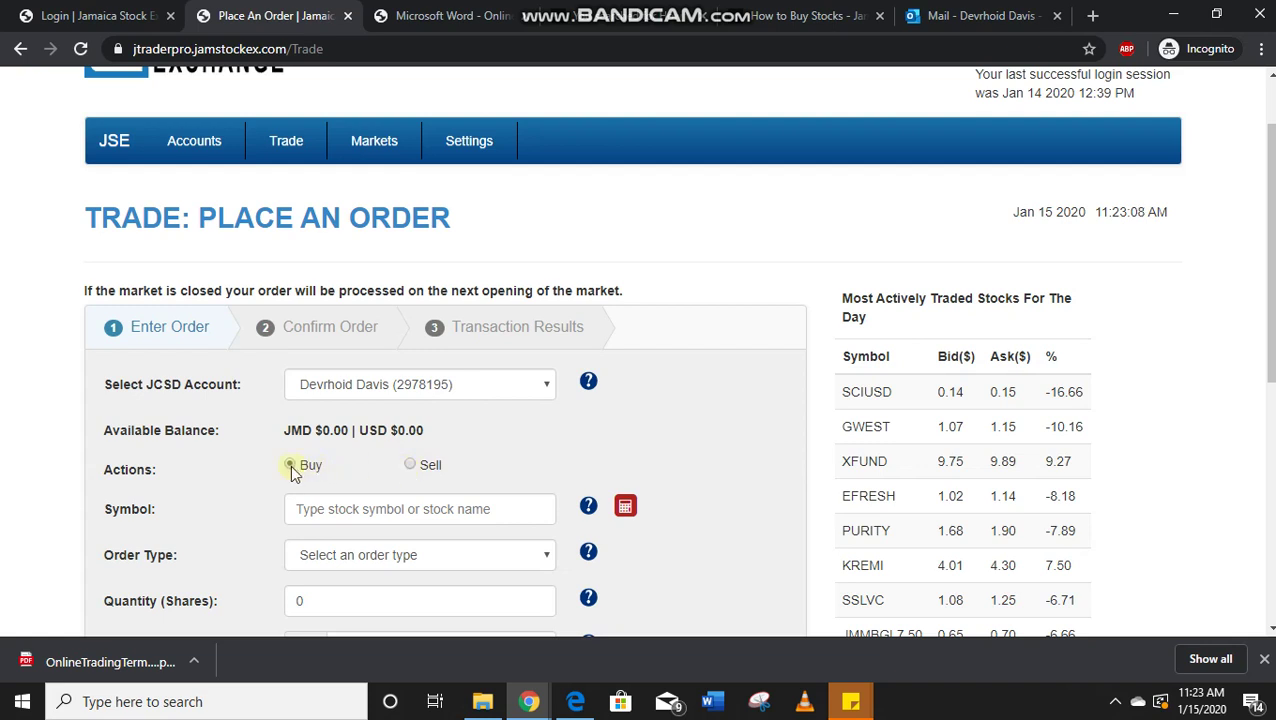
left_click(411, 465)
left_click_drag(1267, 288, 1271, 374)
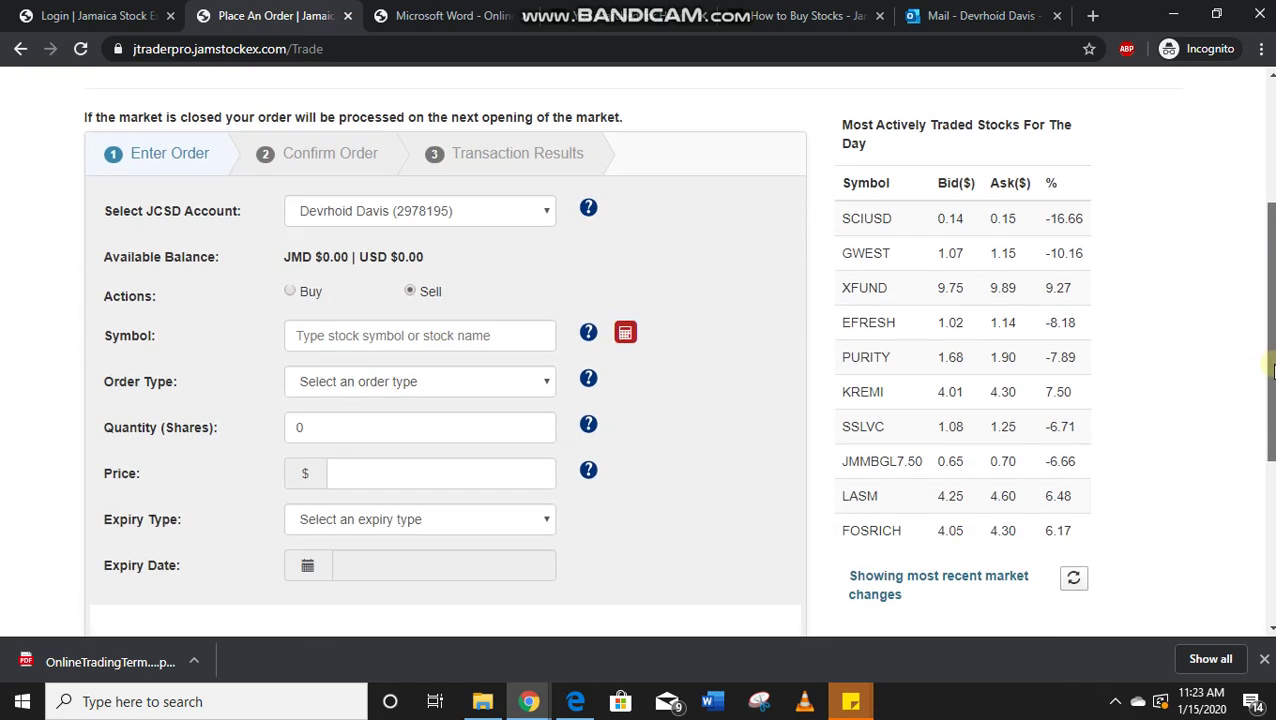
left_click(325, 334)
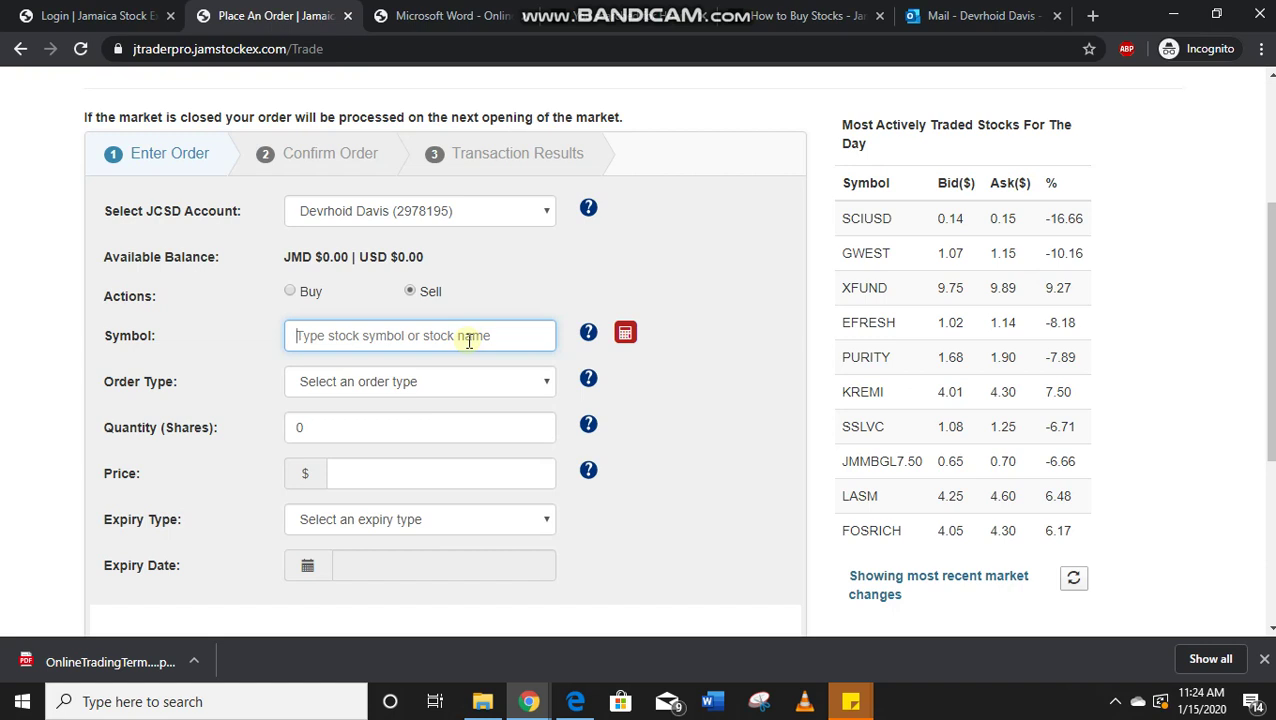
type("s")
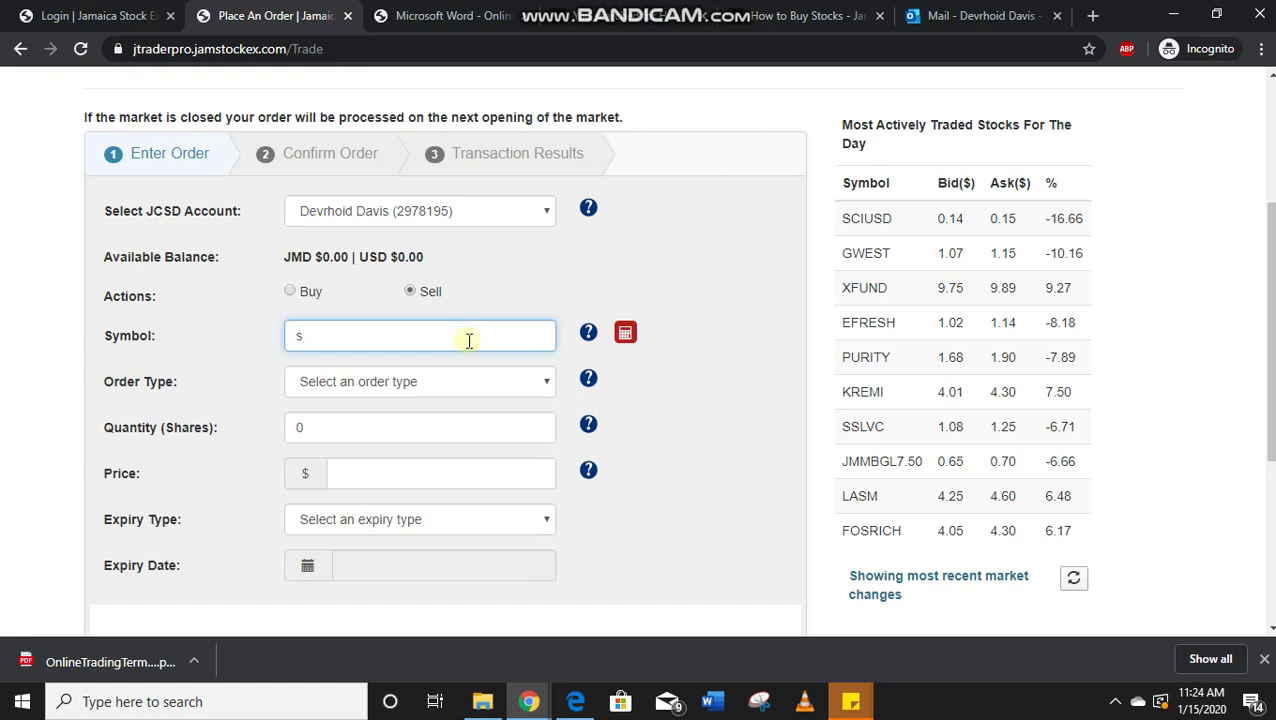
type("y")
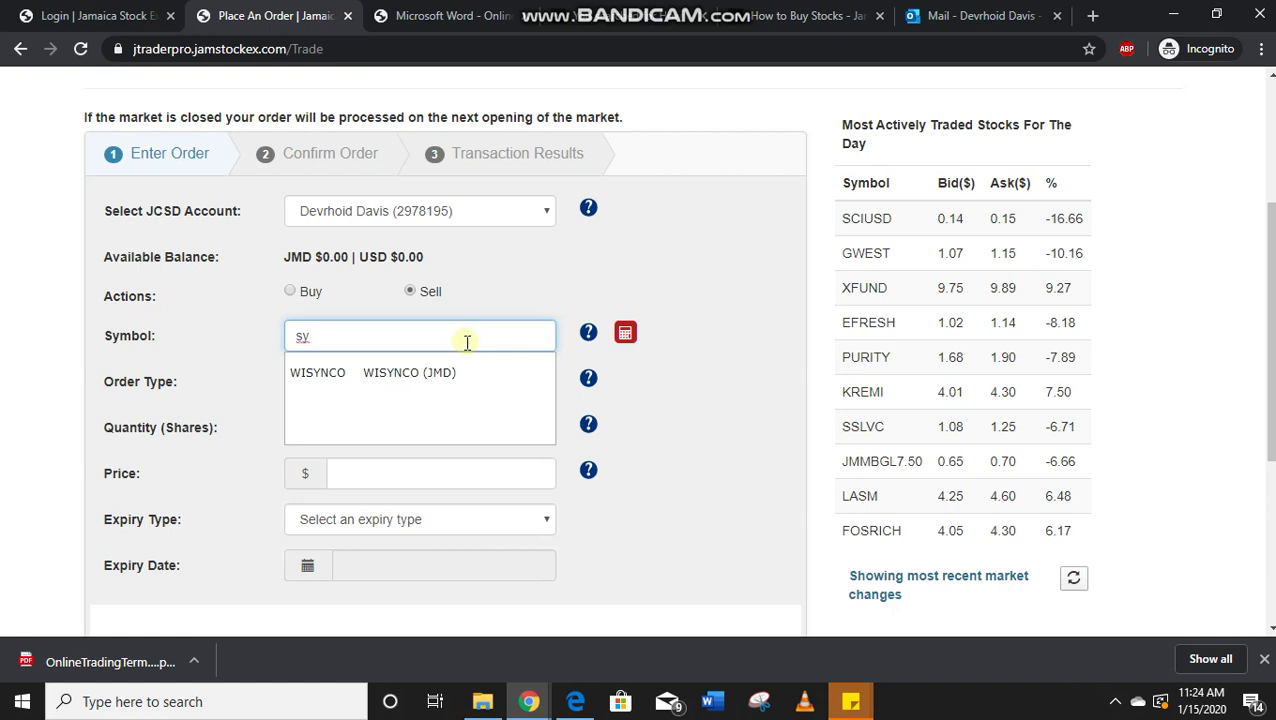
type("g")
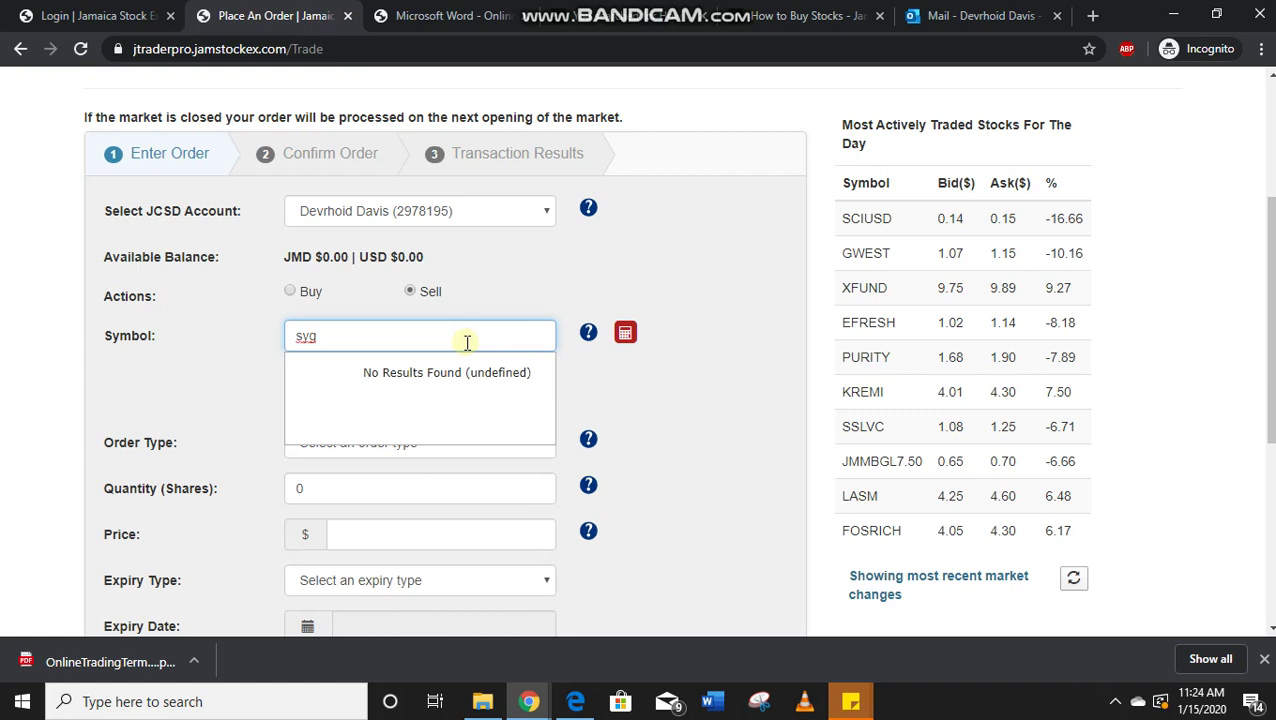
key("BackSpace")
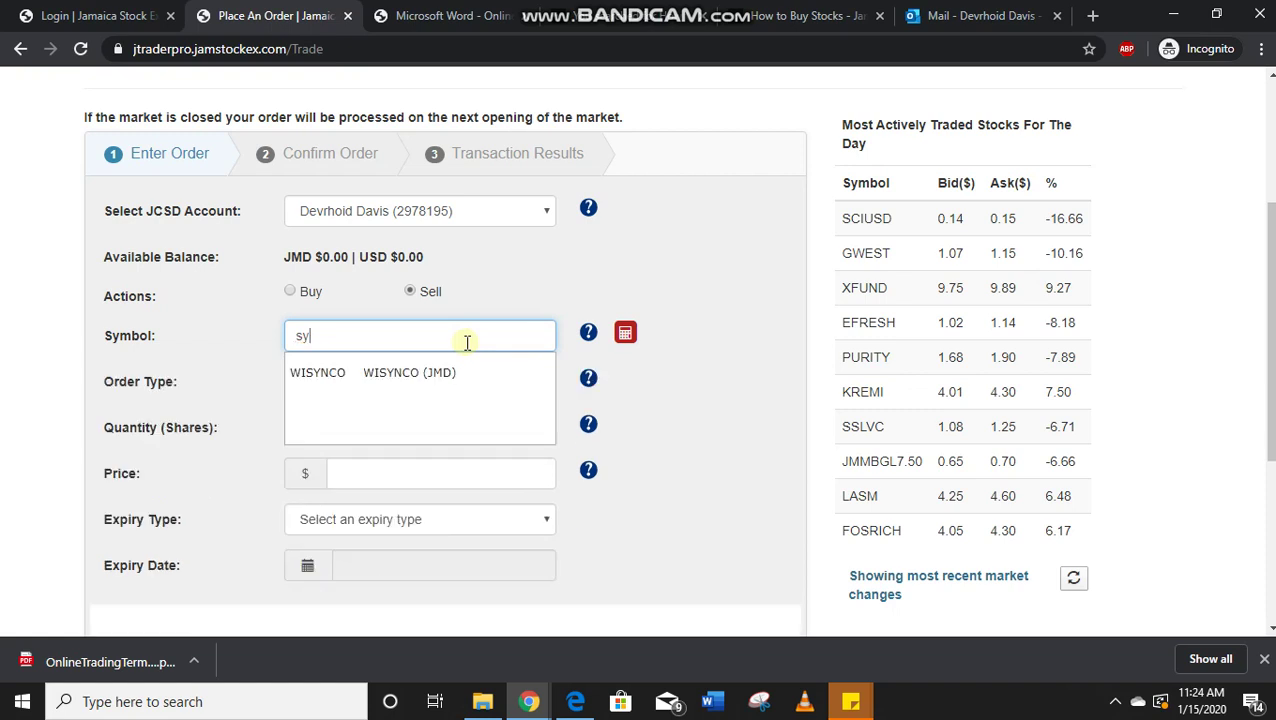
key("BackSpace")
key("BackSpace")
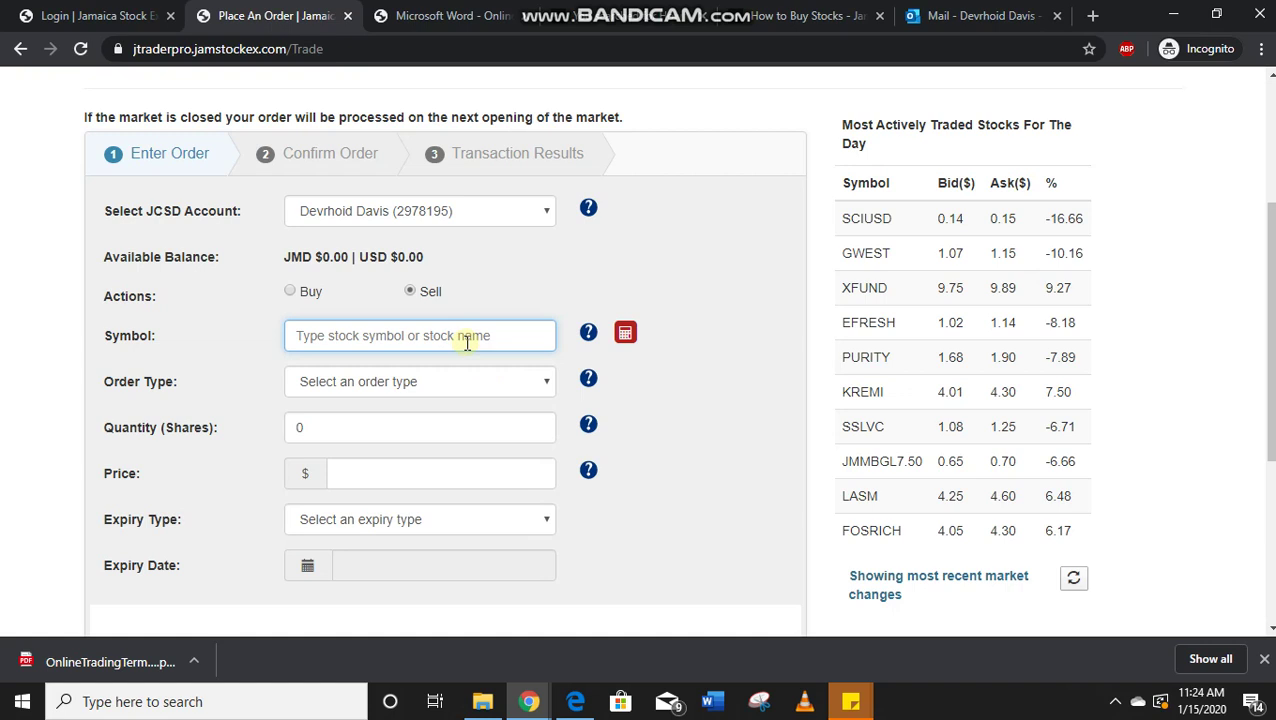
Step: Look up "sci" as the order's stock symbol and choose SCIJMD (JMD) from the matches
type("s")
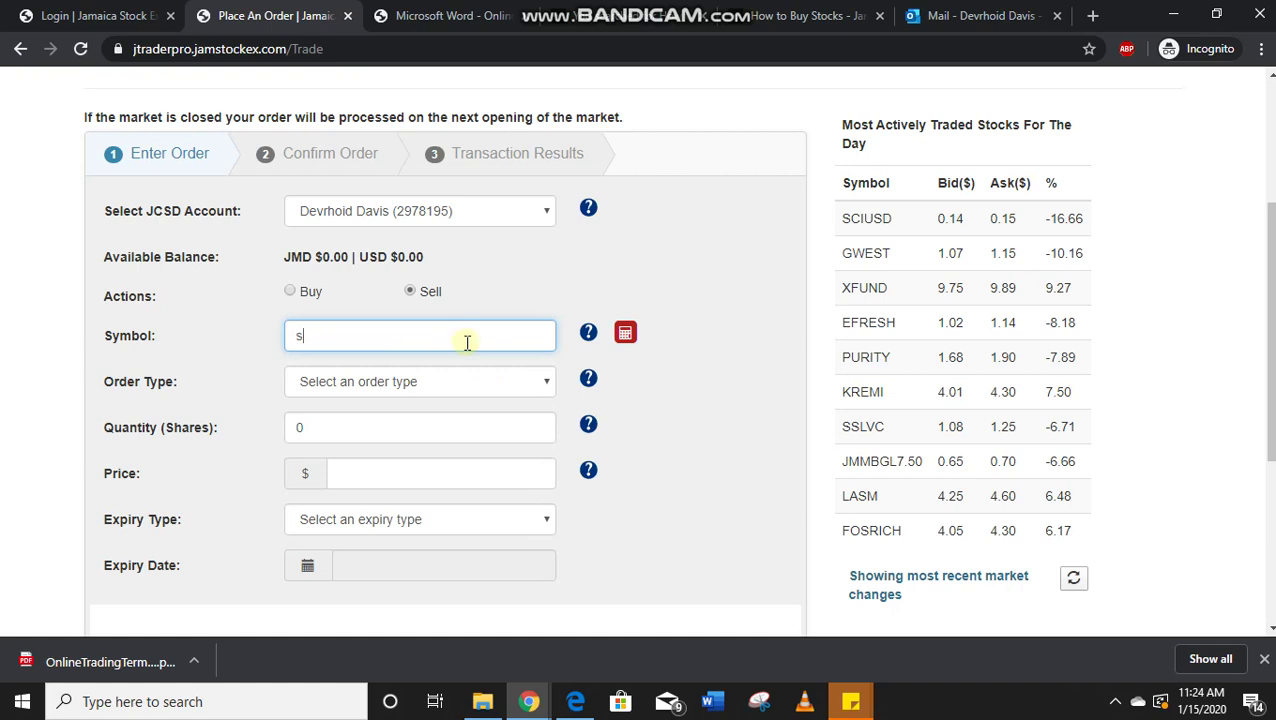
type("ci")
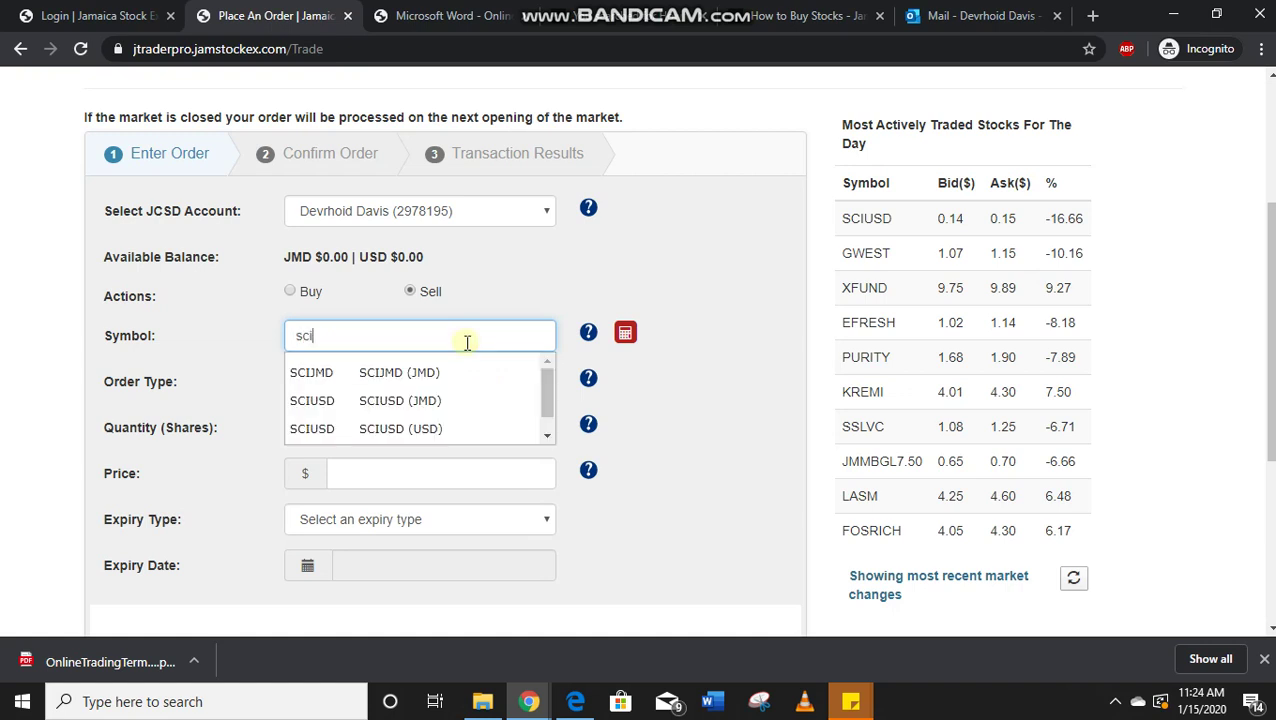
key("Down")
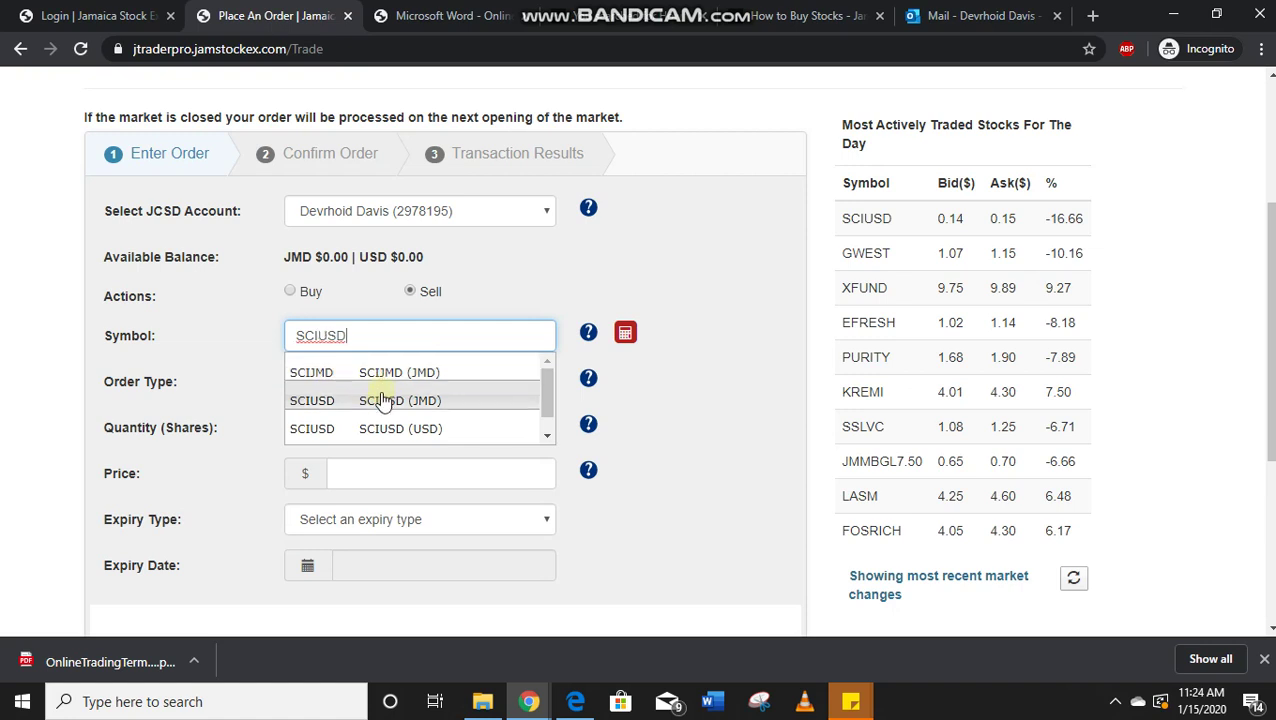
key("Down")
key("Up")
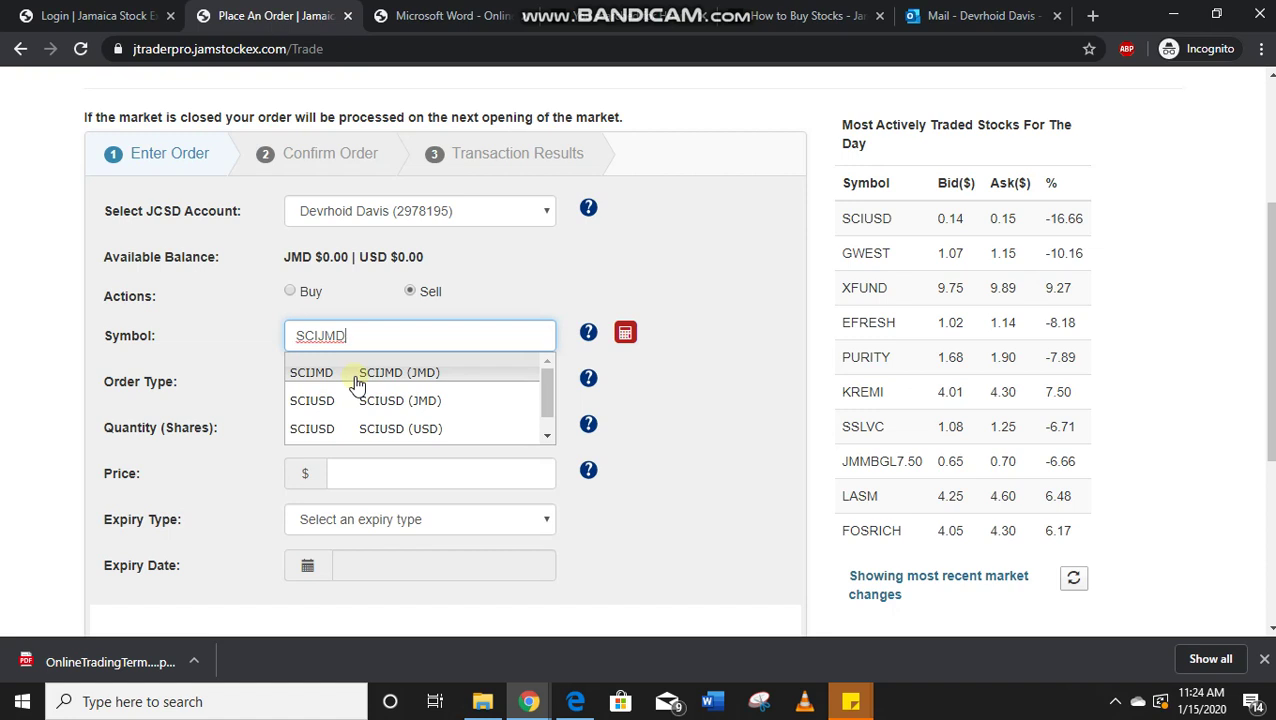
left_click(357, 383)
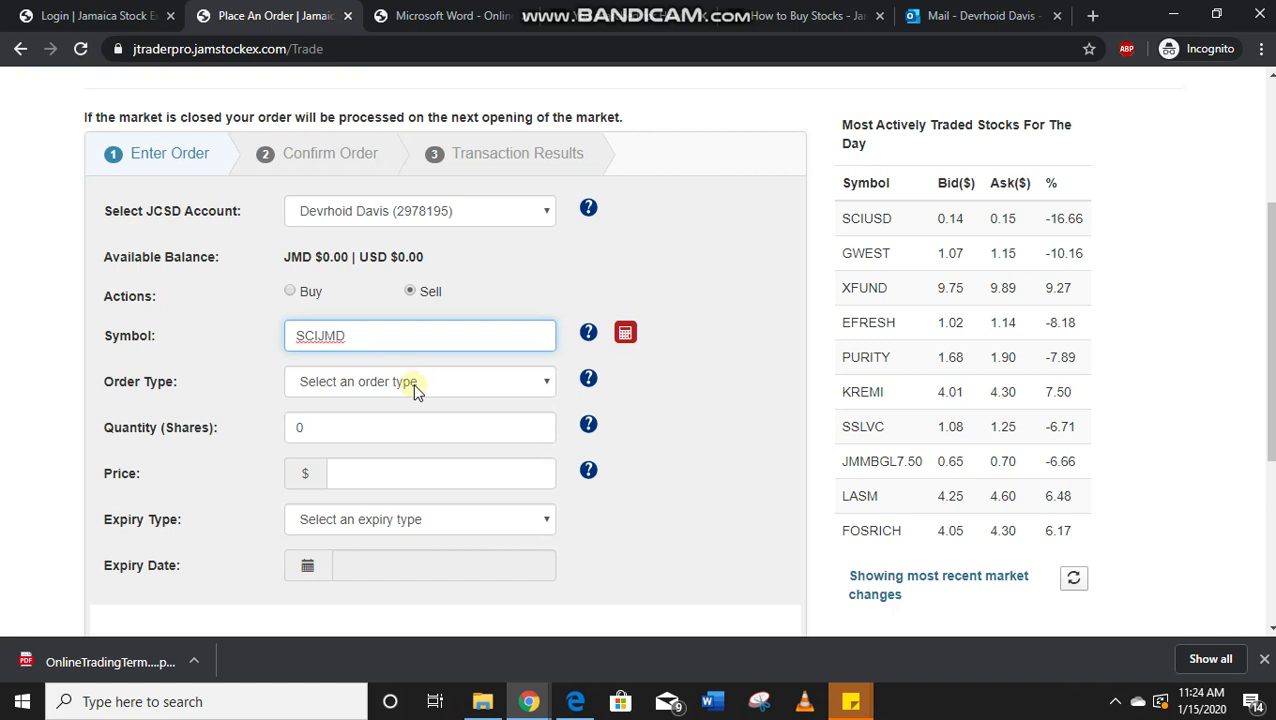
Step: Set the order type to Limit and the quantity to 200 shares
left_click(414, 385)
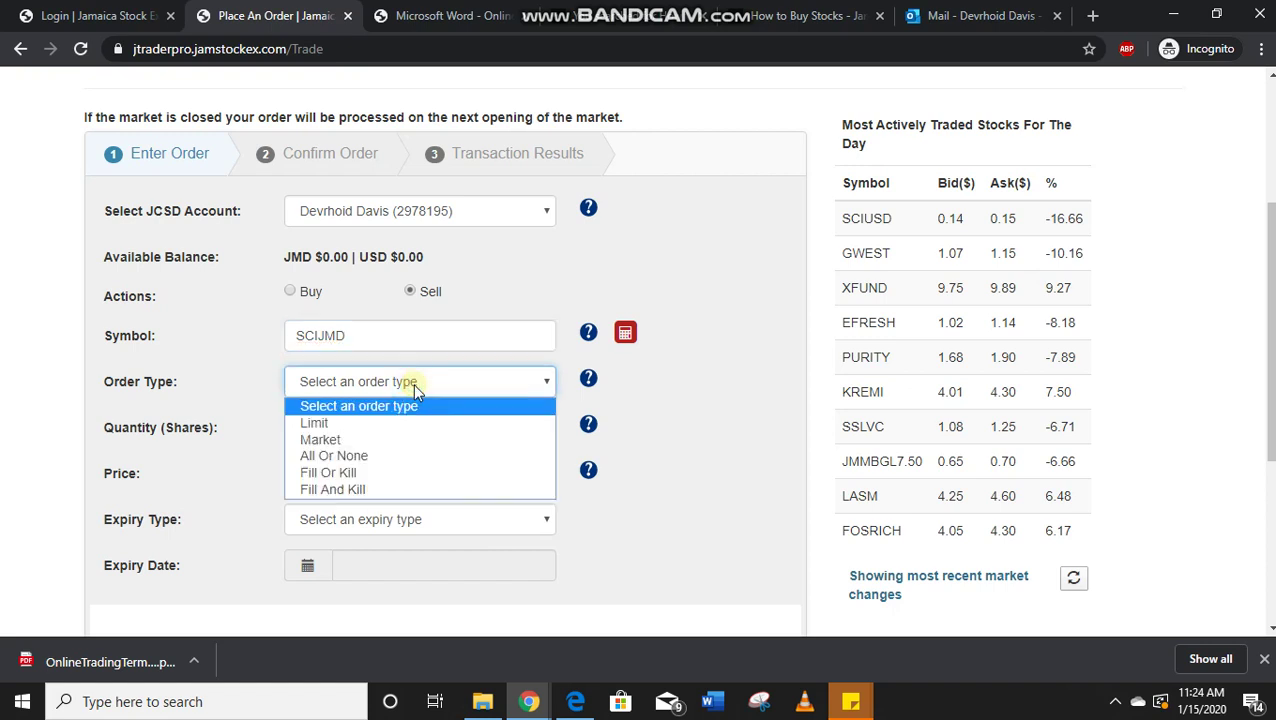
left_click(365, 423)
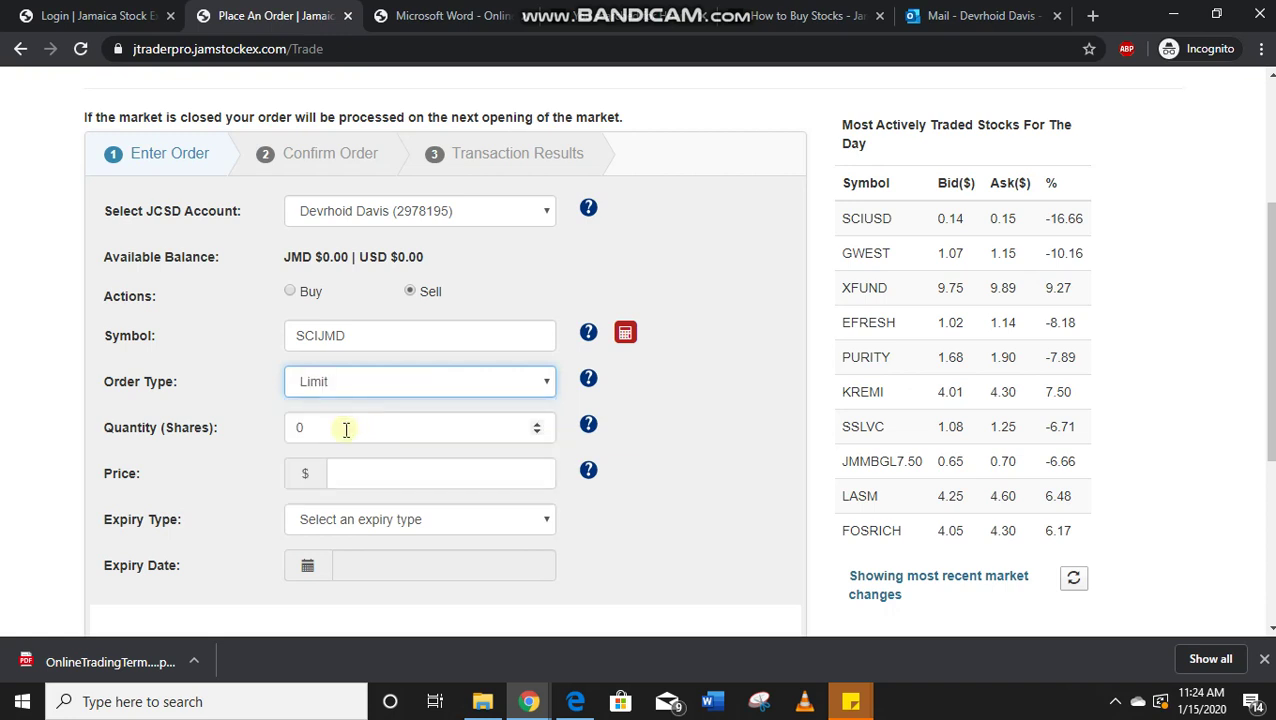
left_click(346, 429)
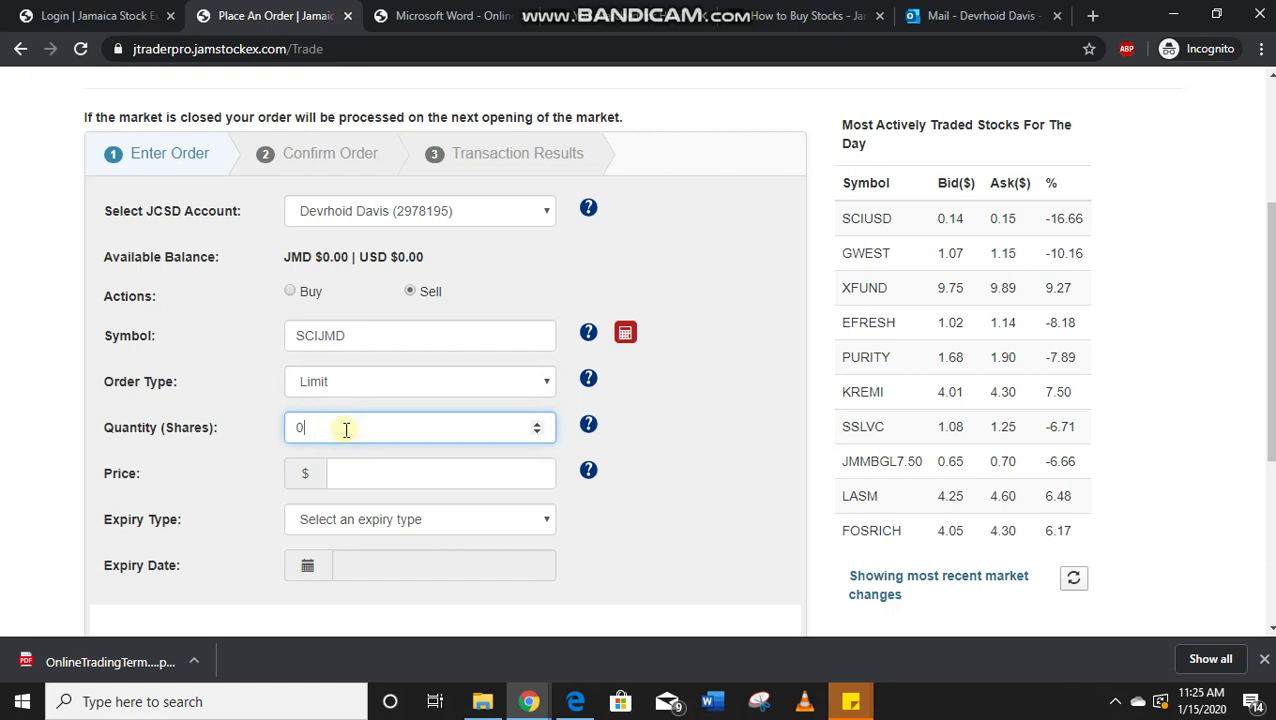
type("200")
key("BackSpace")
key("BackSpace")
key("BackSpace")
key("BackSpace")
type("200")
Step: Set the order's price to $27 and its expiry type to Good For Day
left_click(385, 481)
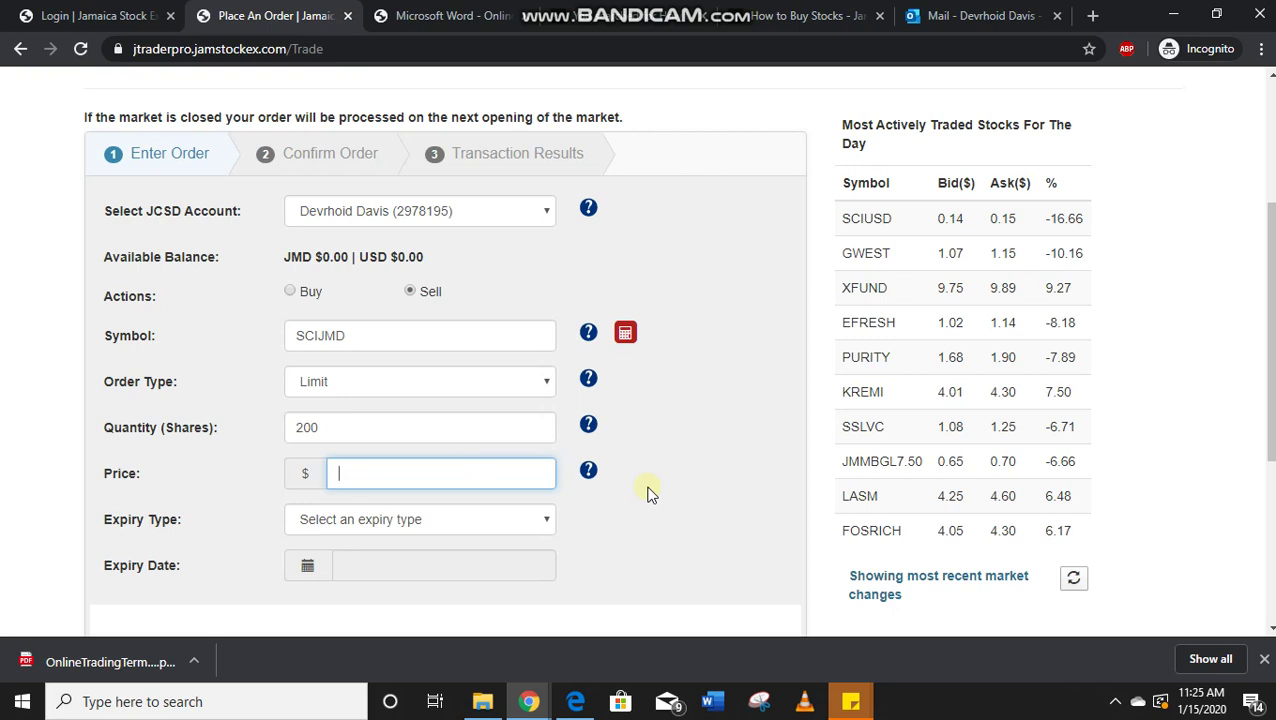
left_click(388, 525)
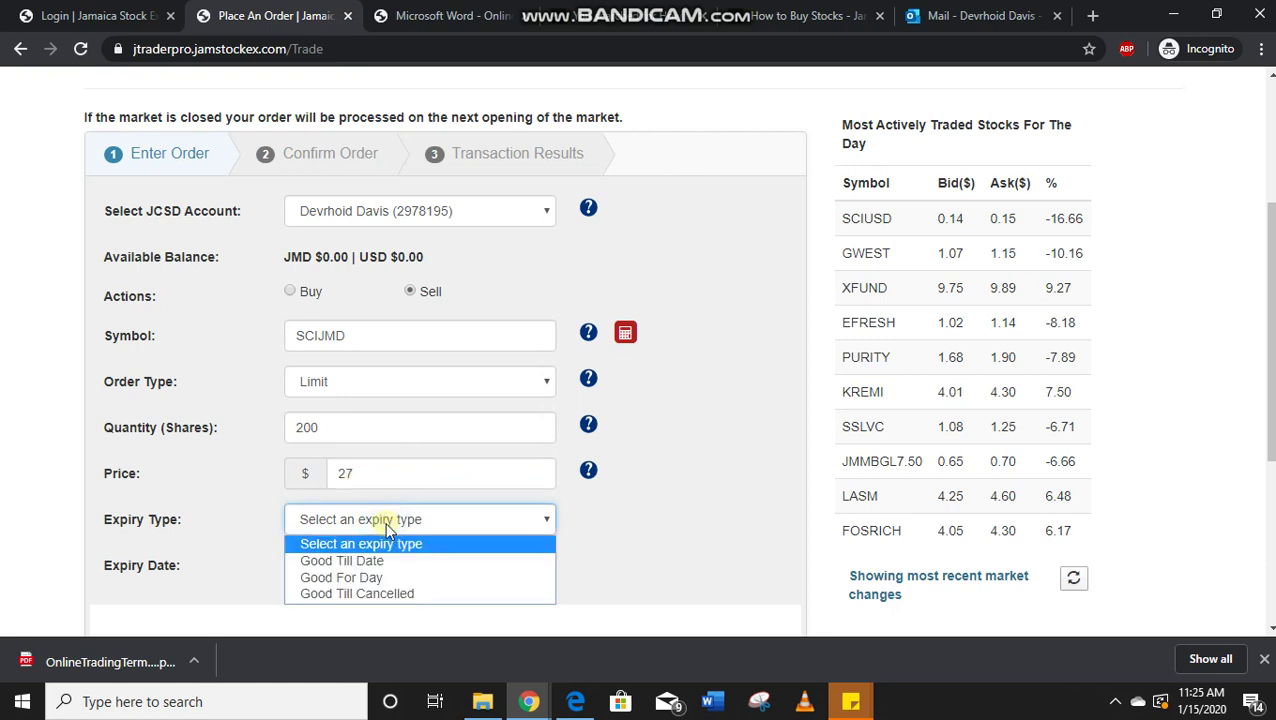
left_click(381, 578)
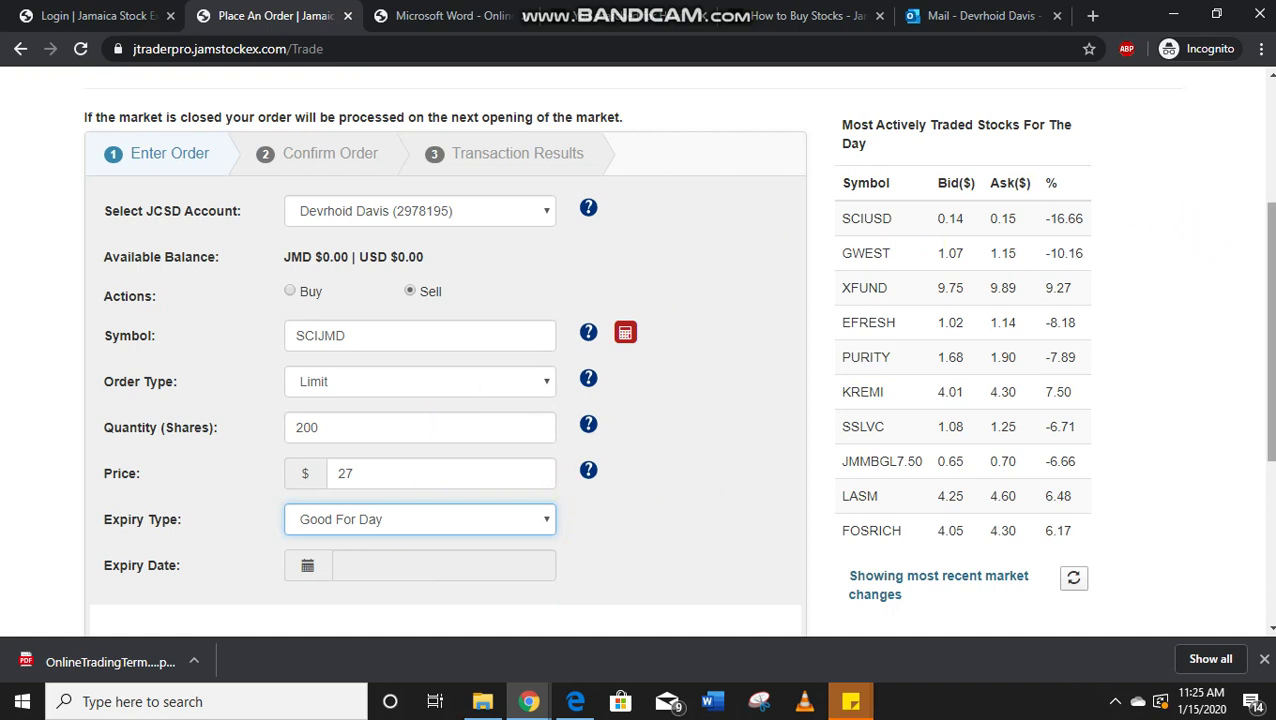
Step: Examine the SCIJMD bid, ask, volume and price range figures beneath the order details
left_click_drag(1268, 234, 1270, 369)
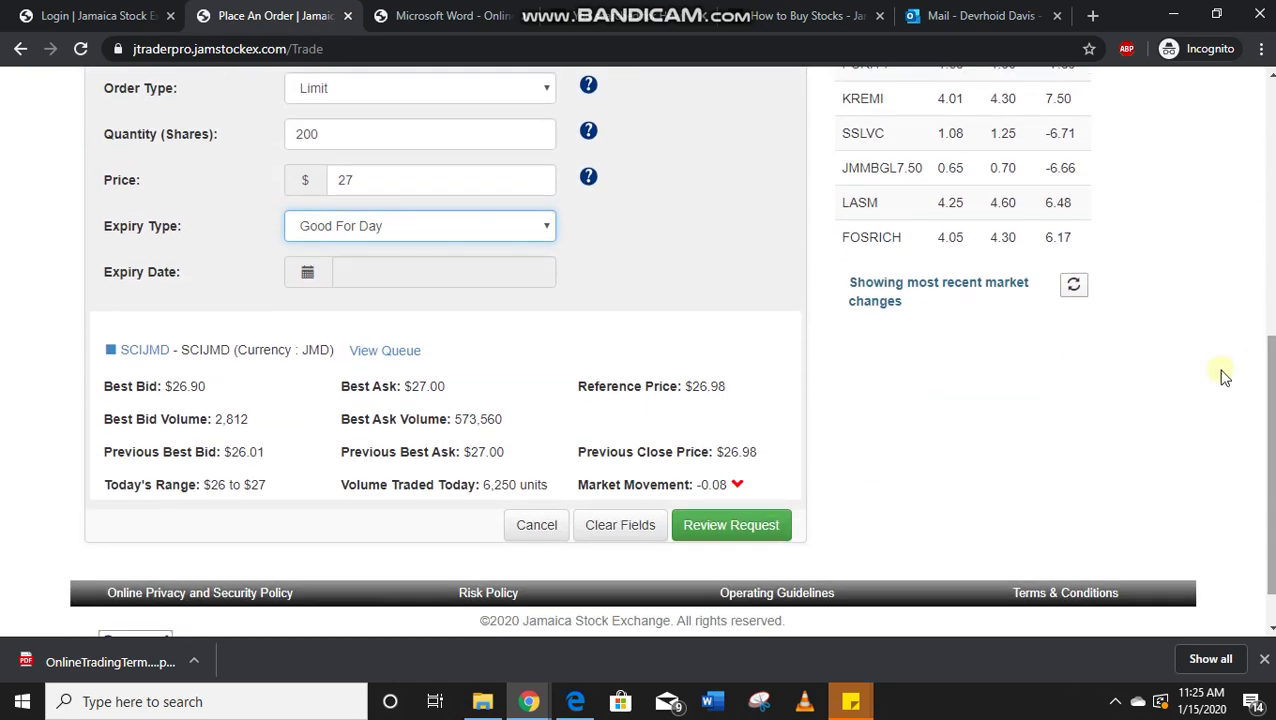
right_click(400, 358)
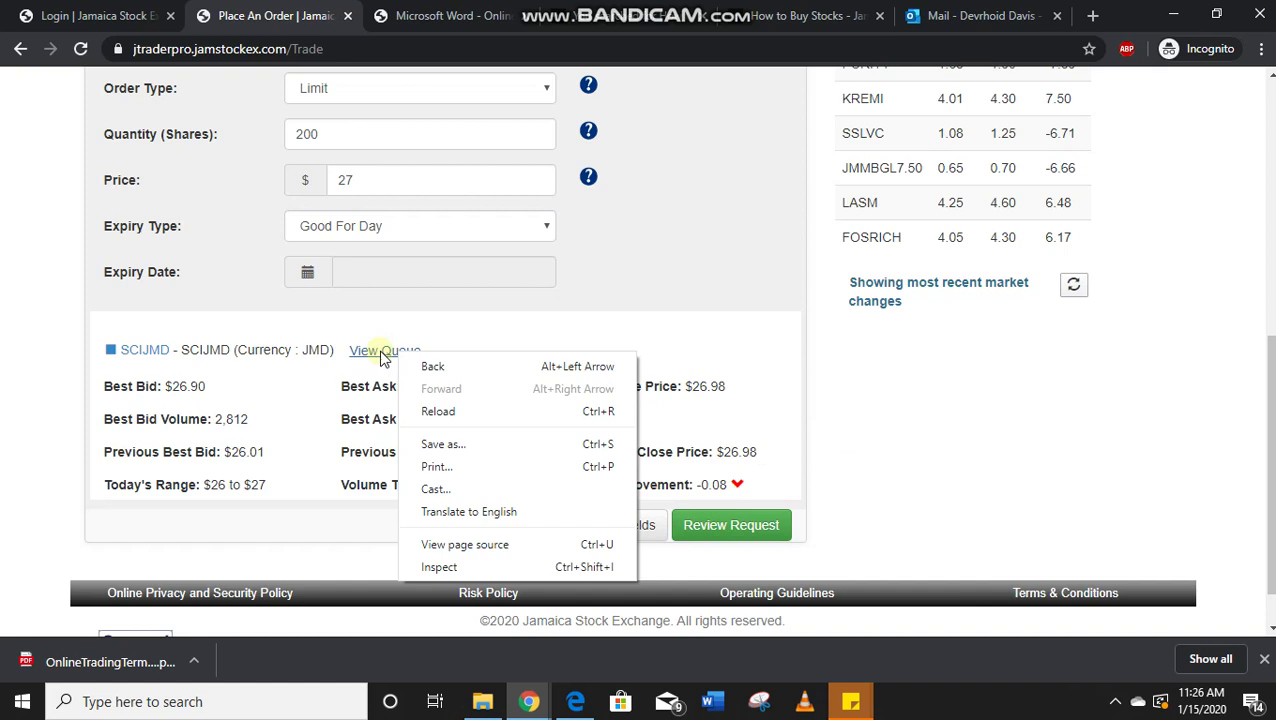
right_click(381, 357)
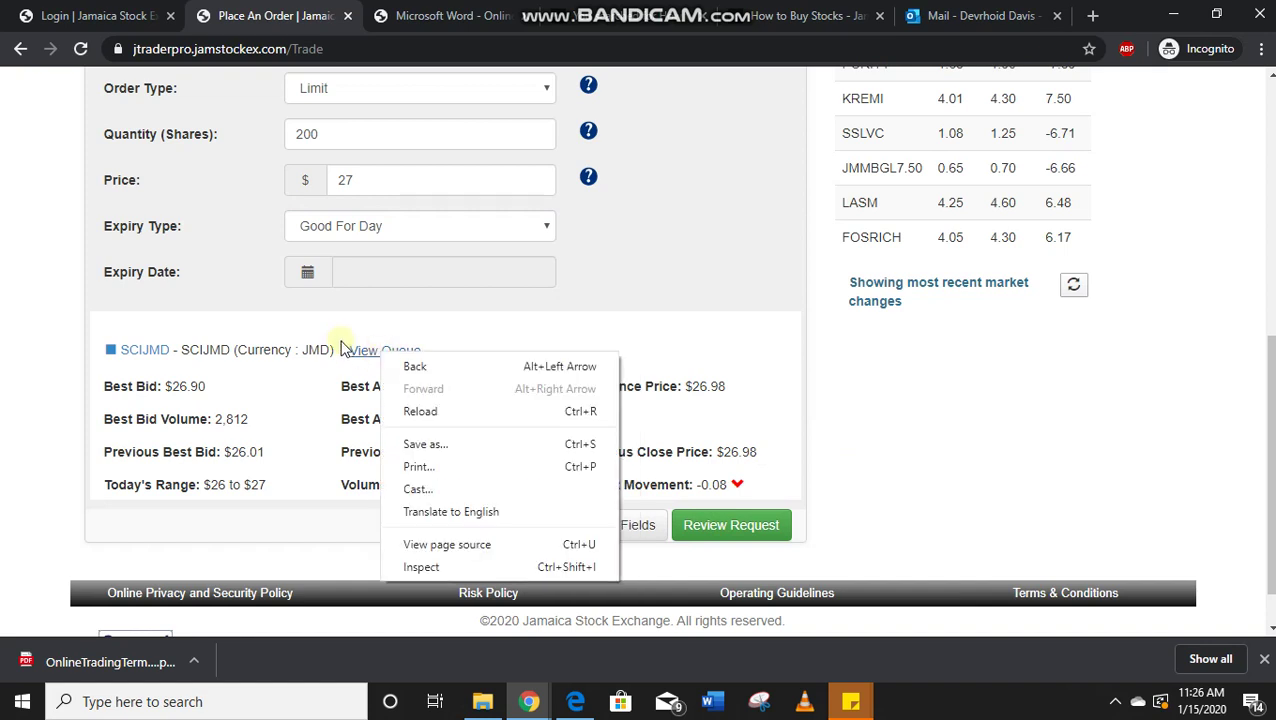
left_click(342, 335)
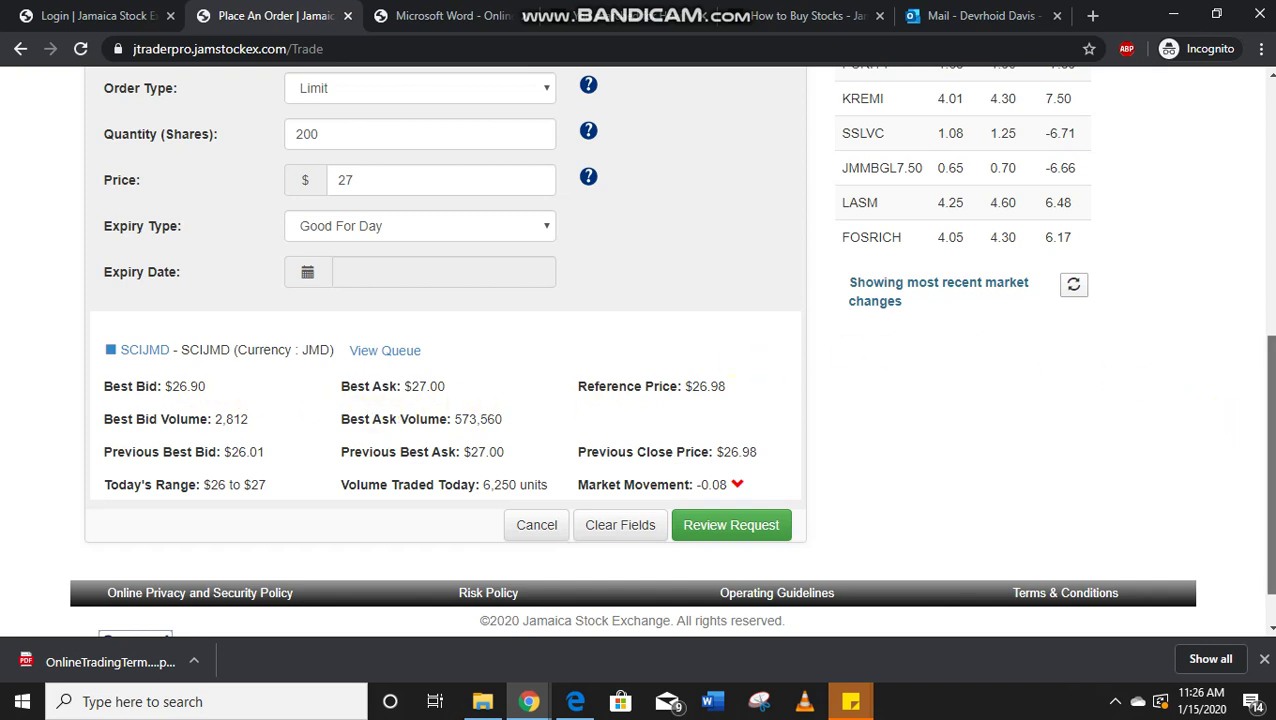
left_click_drag(1267, 460, 1267, 402)
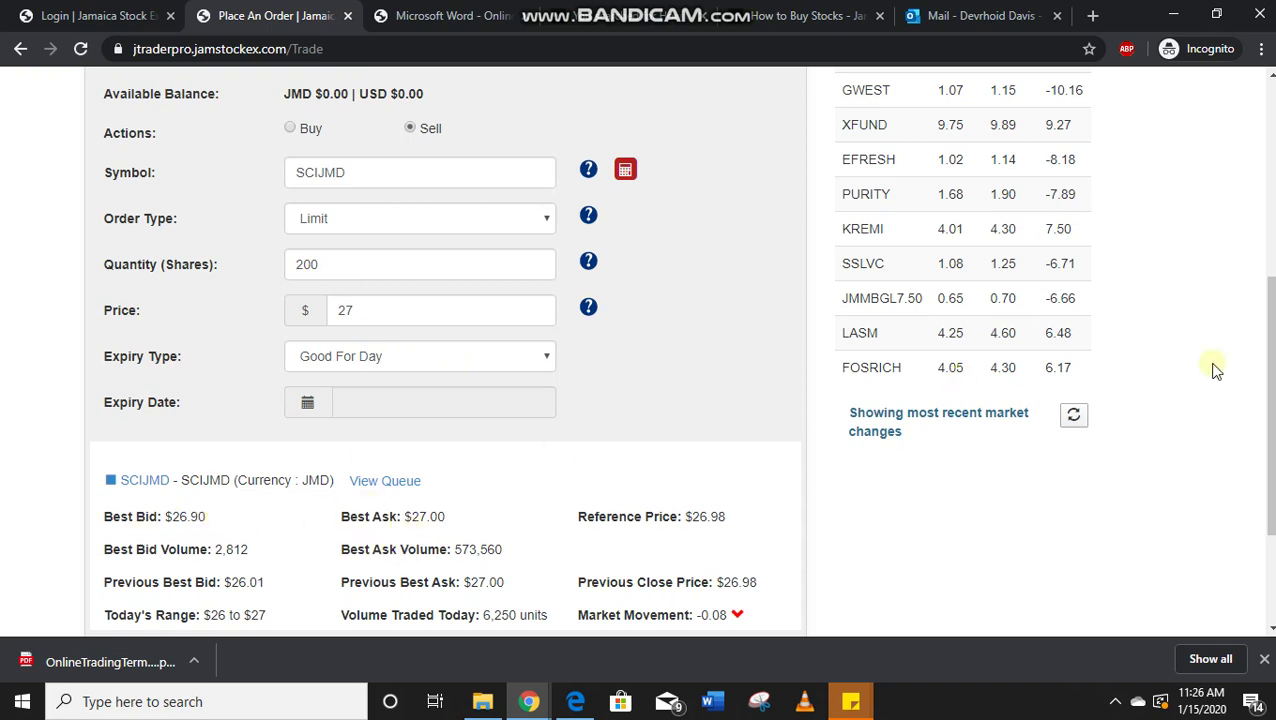
left_click_drag(1268, 372, 1268, 392)
Step: Clear the order's price and enter $27 again
left_click(451, 272)
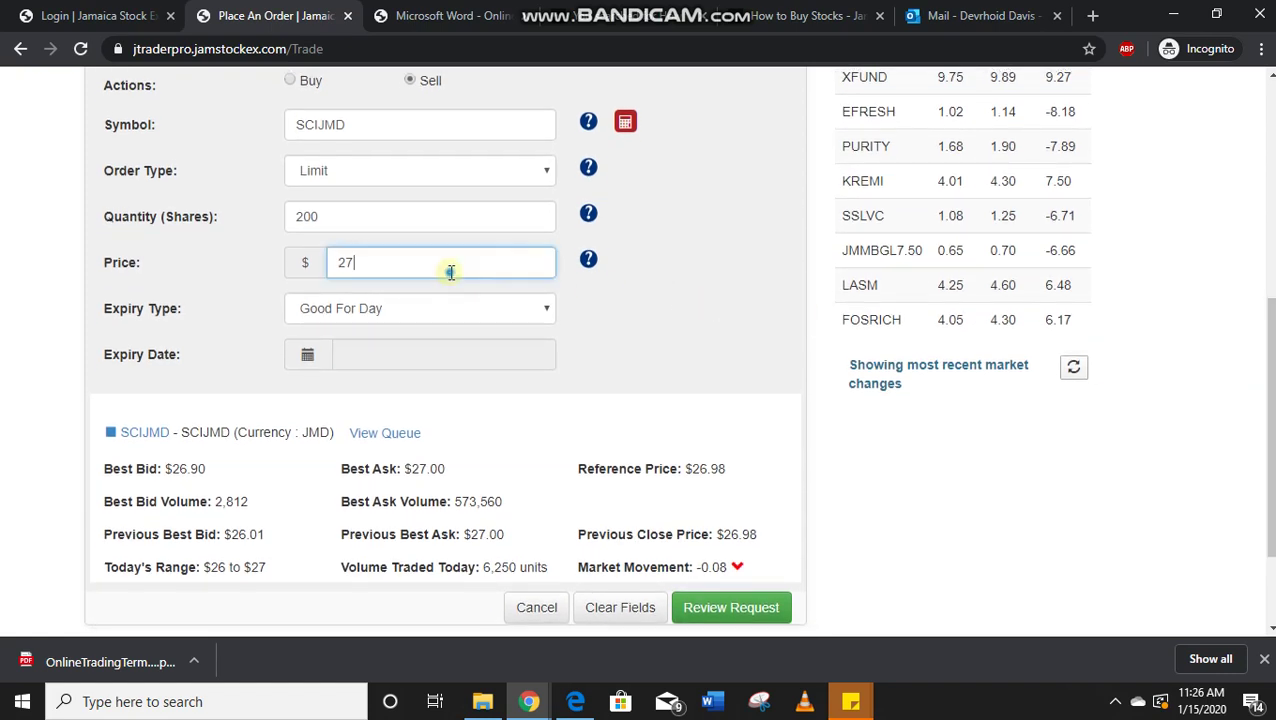
double_click(451, 272)
type("2")
key("BackSpace")
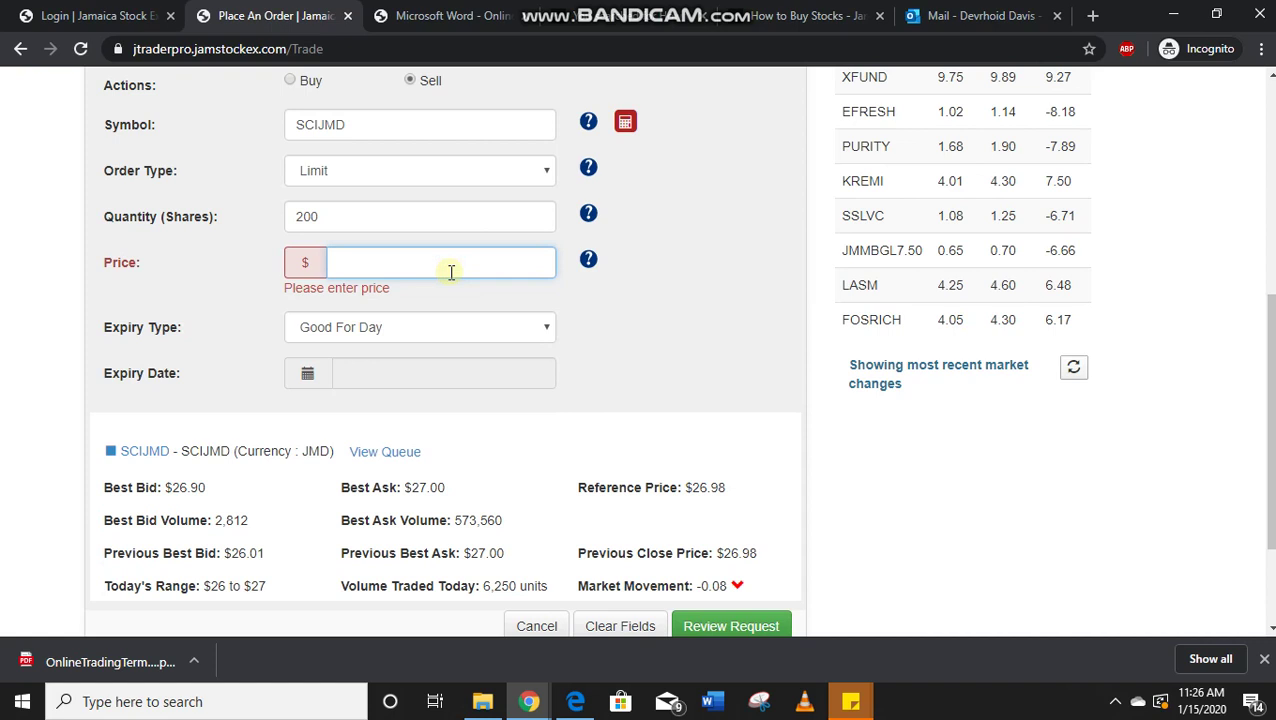
type("27")
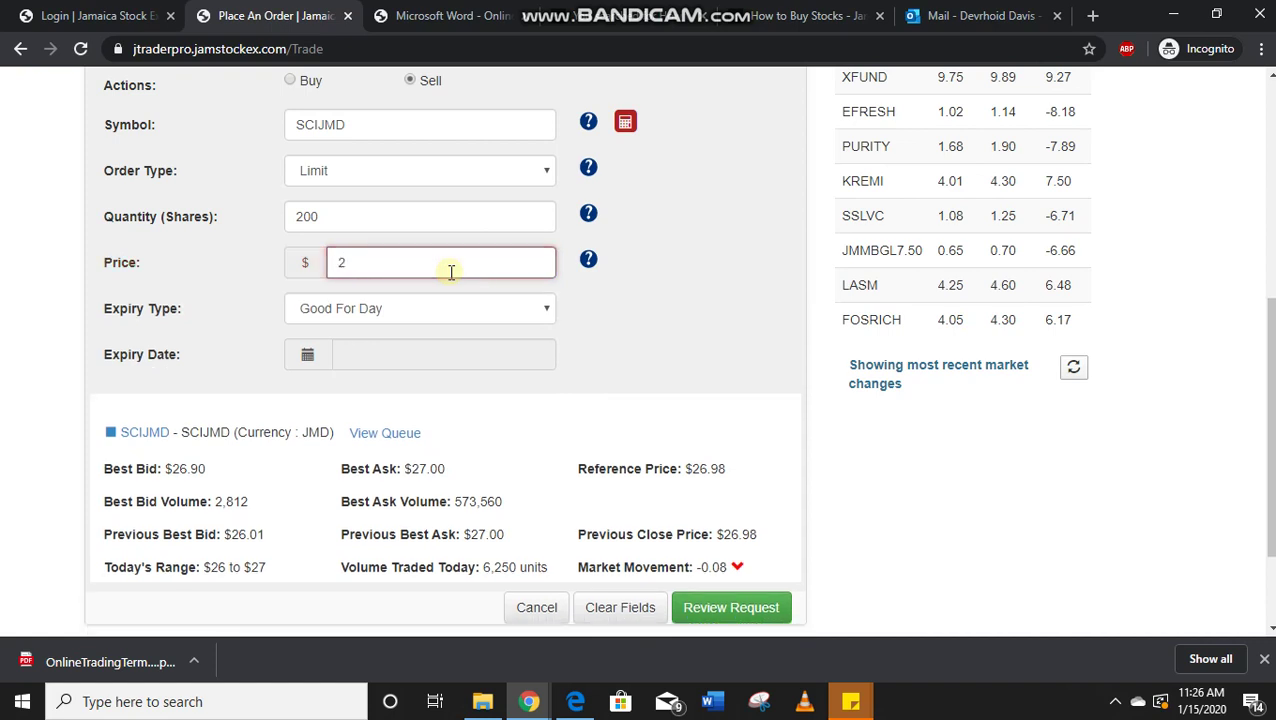
left_click(607, 326)
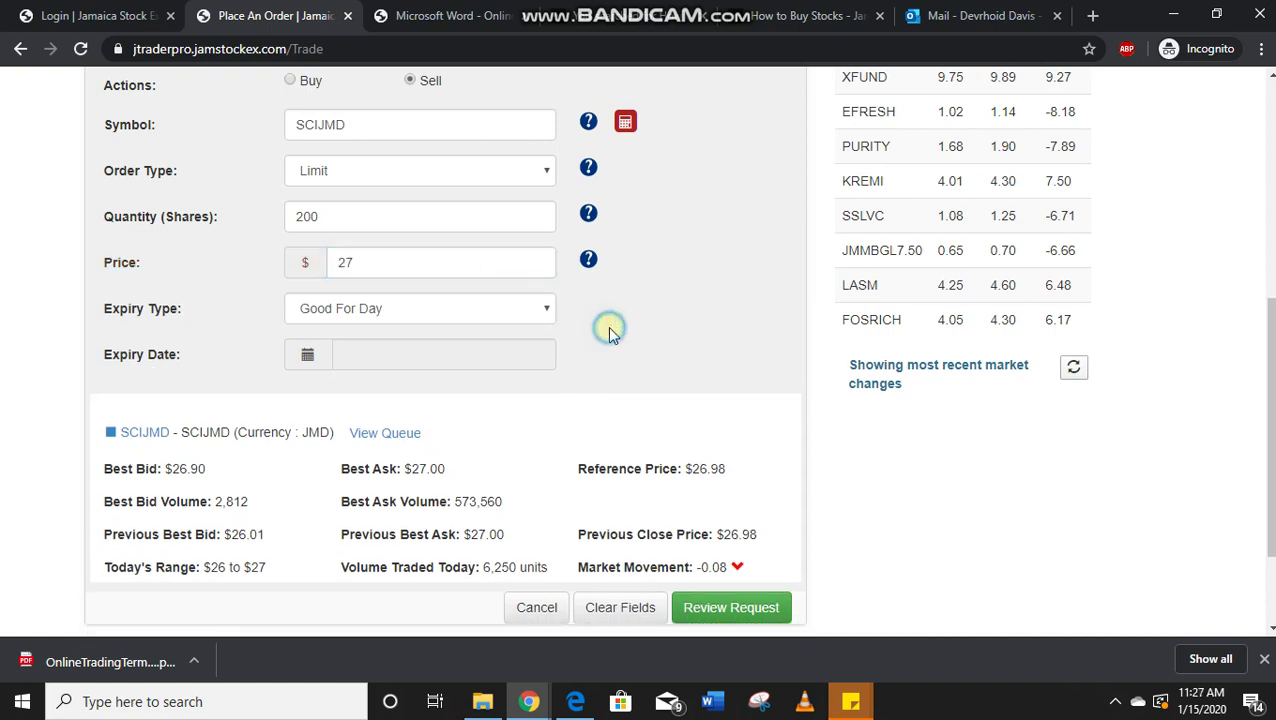
Step: Send the SCIJMD sell order to review and examine its order details, share total and fee breakdown
left_click(707, 608)
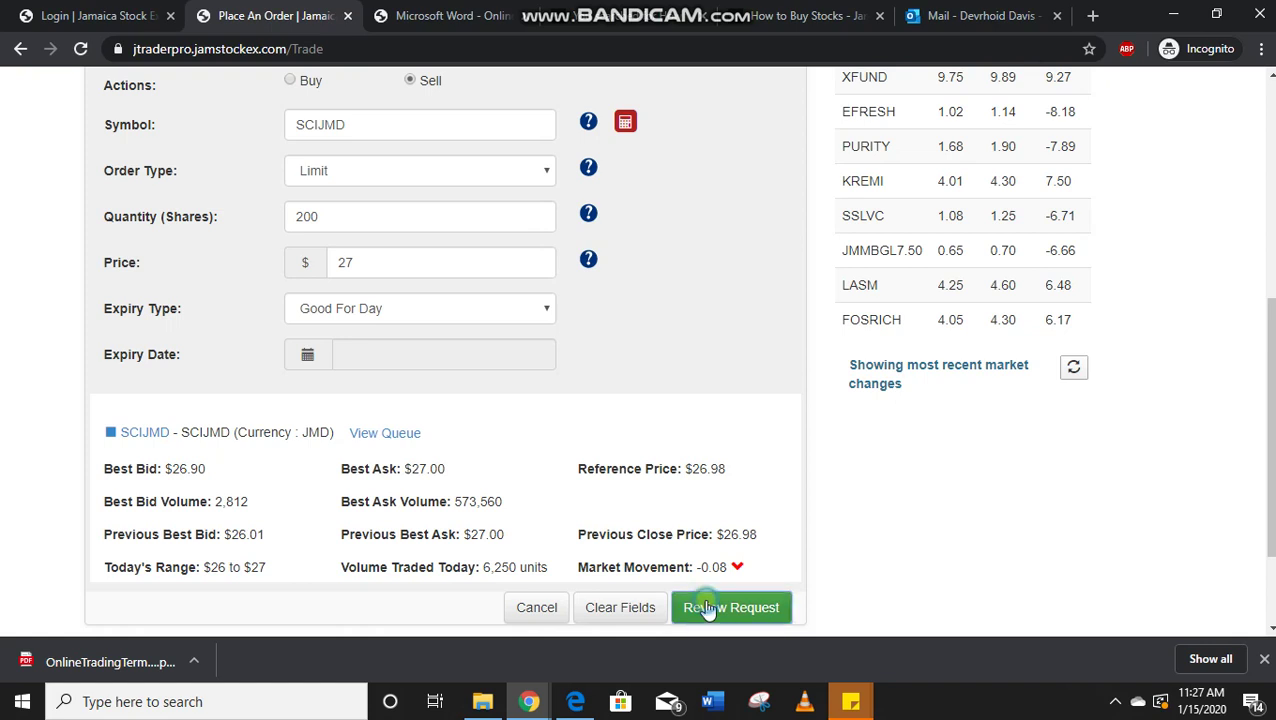
left_click_drag(932, 502, 944, 506)
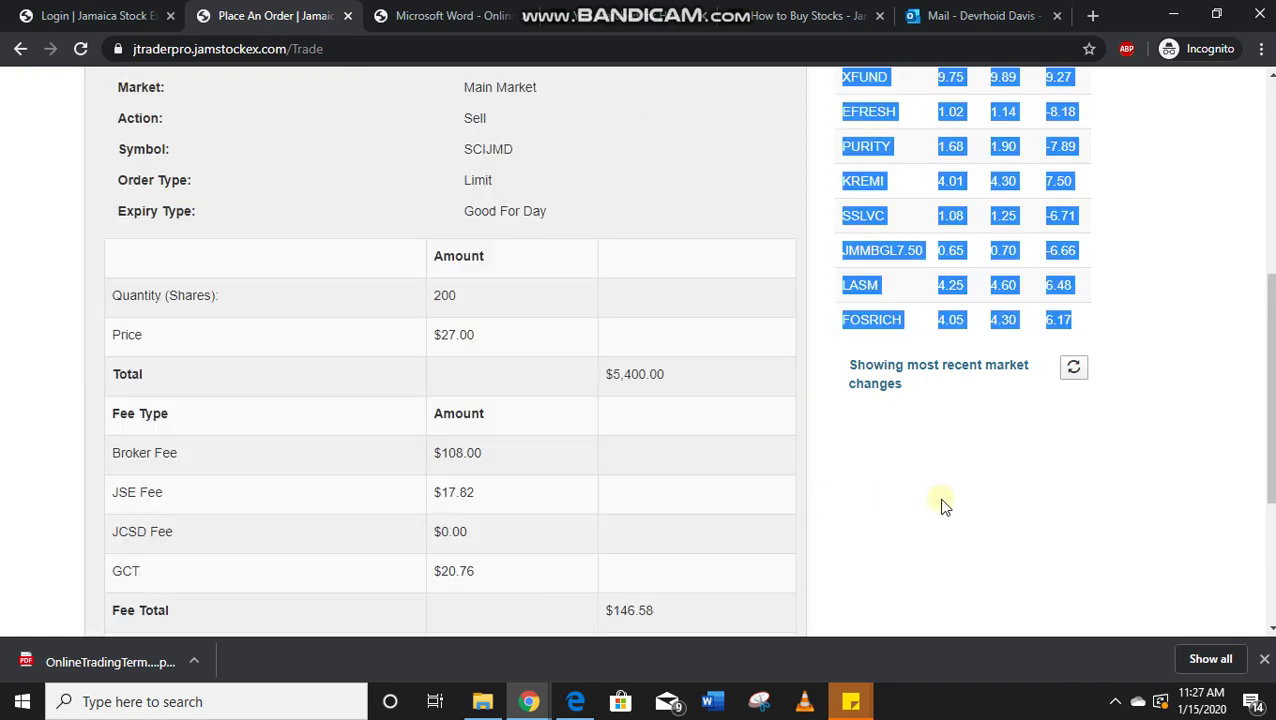
left_click(849, 482)
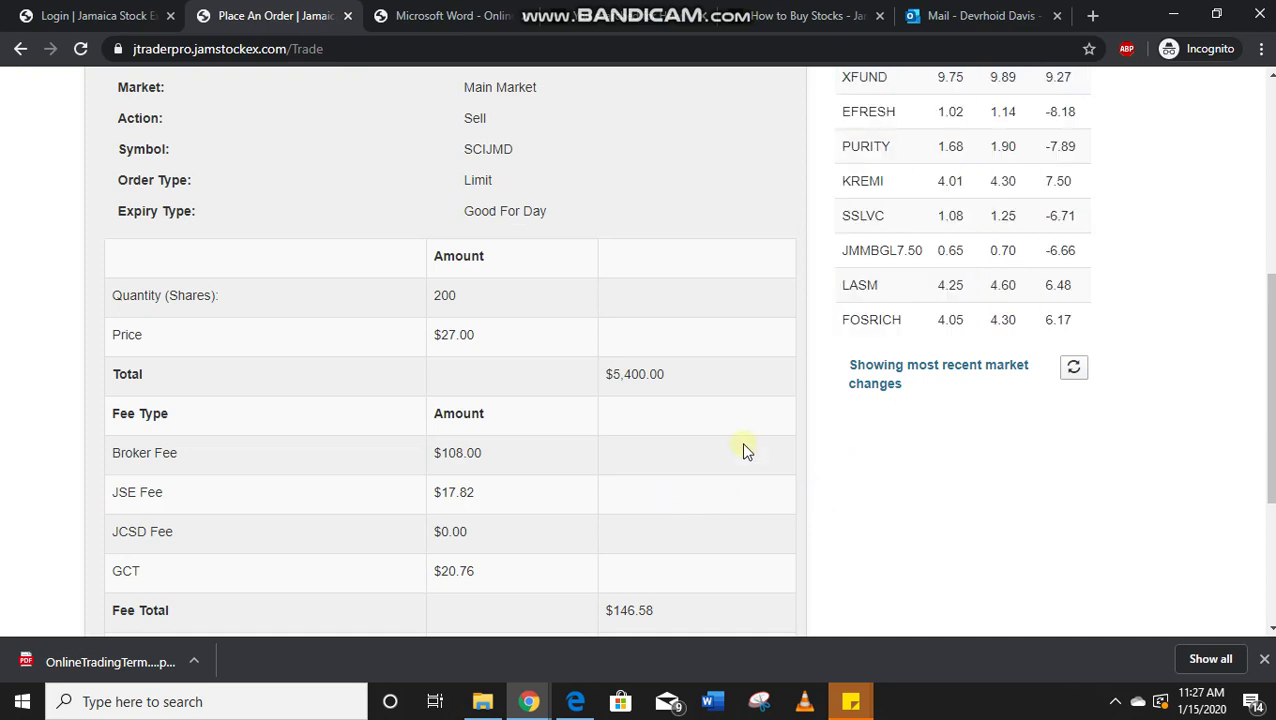
left_click_drag(1268, 420, 1268, 424)
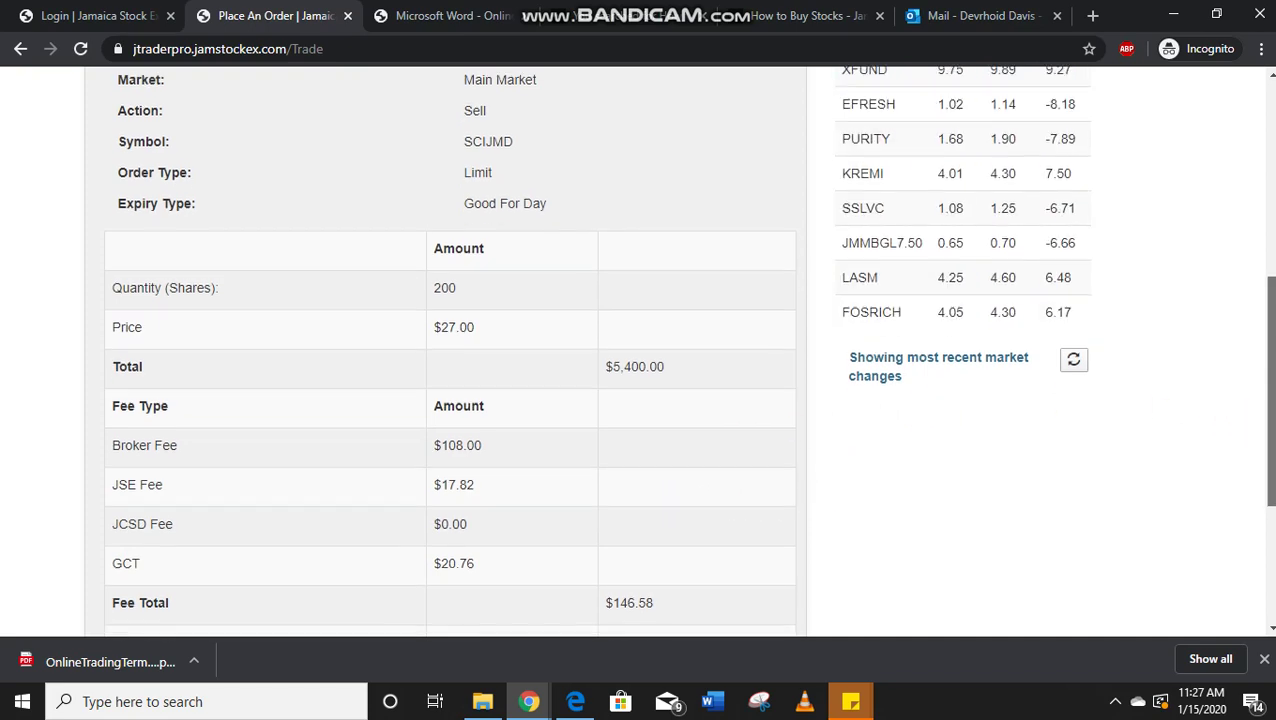
scroll(1268, 424, "down", 1)
scroll(741, 353, "up", 1)
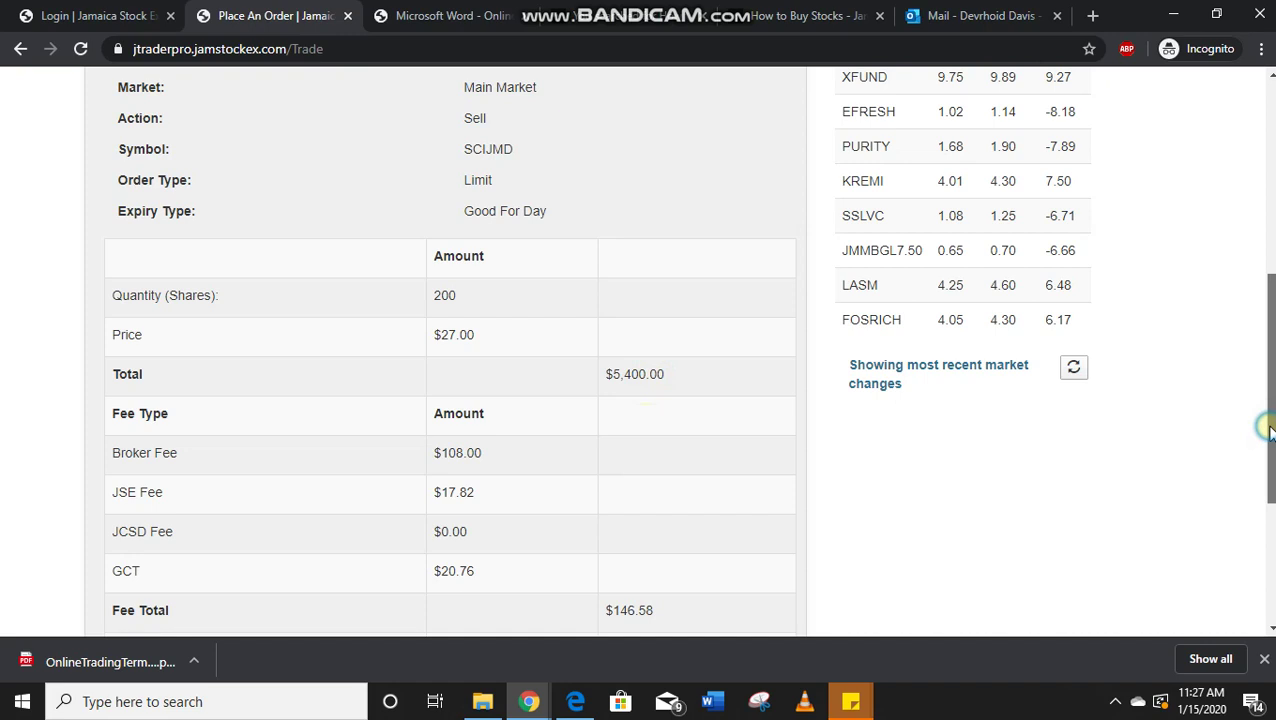
left_click_drag(1268, 432, 1268, 500)
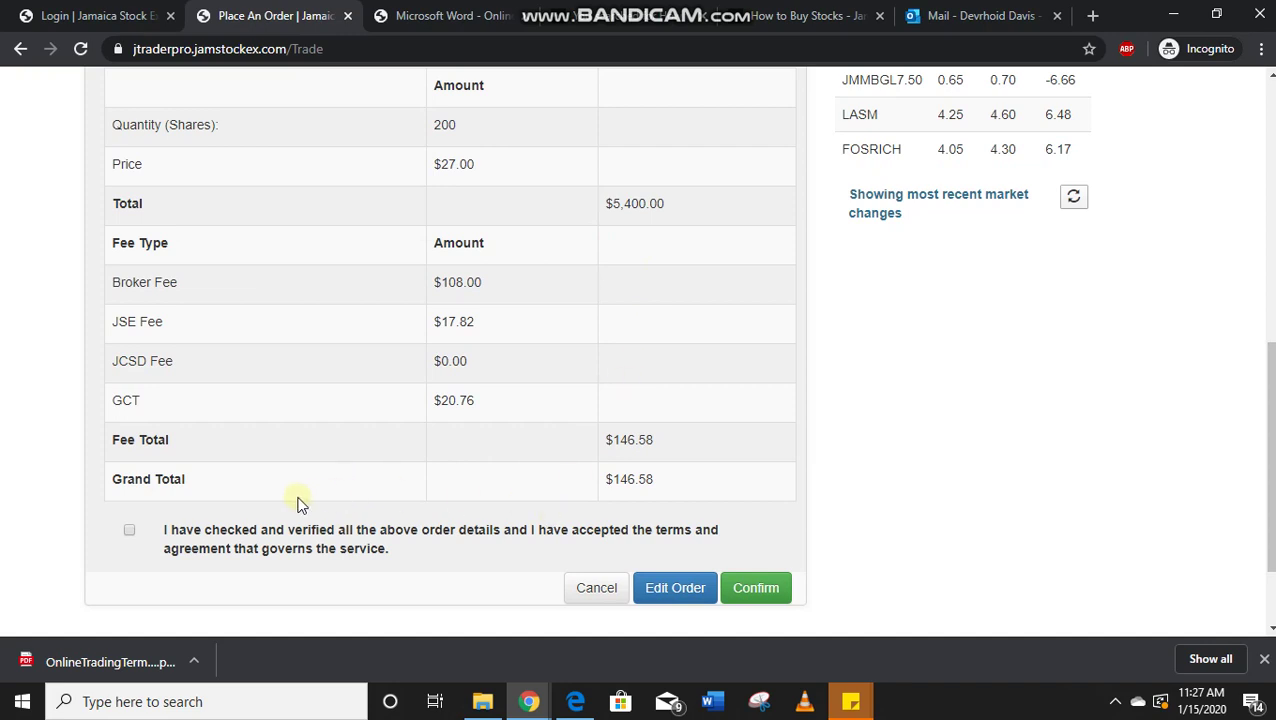
Step: Accept the order's verification and terms statement and confirm the SCIJMD sell order
left_click(131, 533)
left_click(756, 589)
left_click(752, 589)
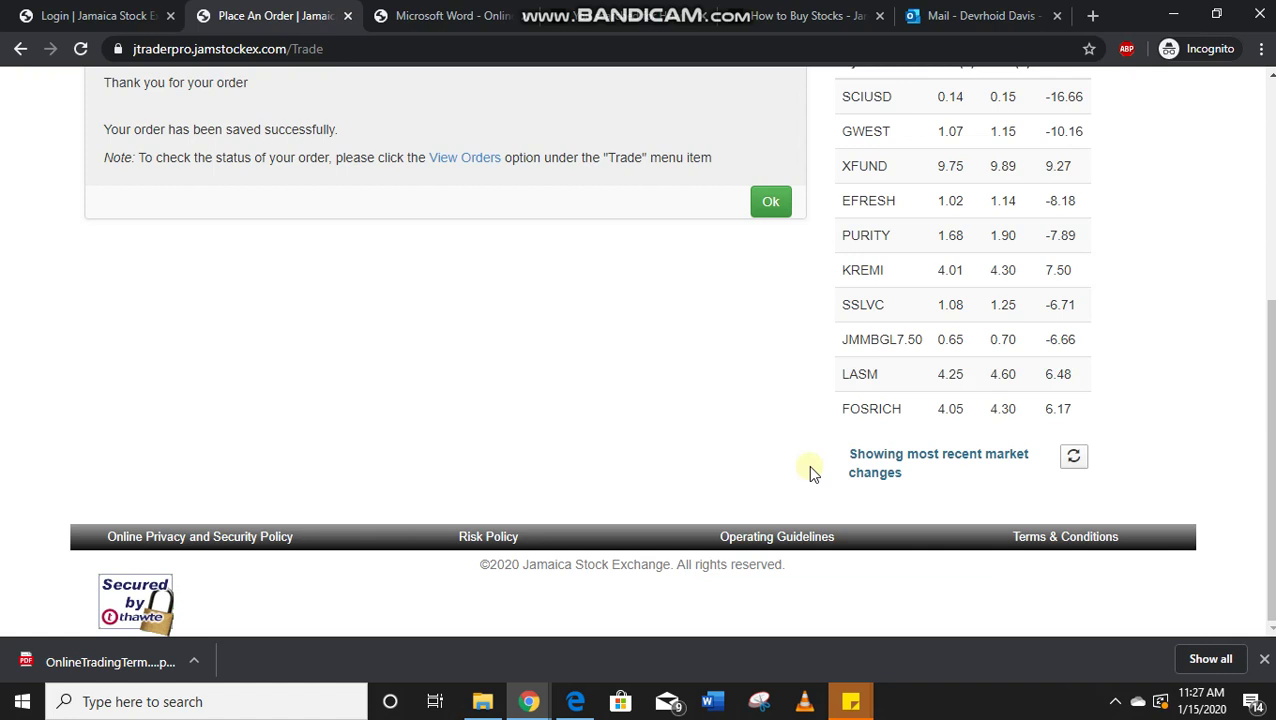
Step: Read the transaction results, open the list of placed orders and check the sell order's entry
scroll(1268, 400, "up", 1)
scroll(1268, 400, "up", 1)
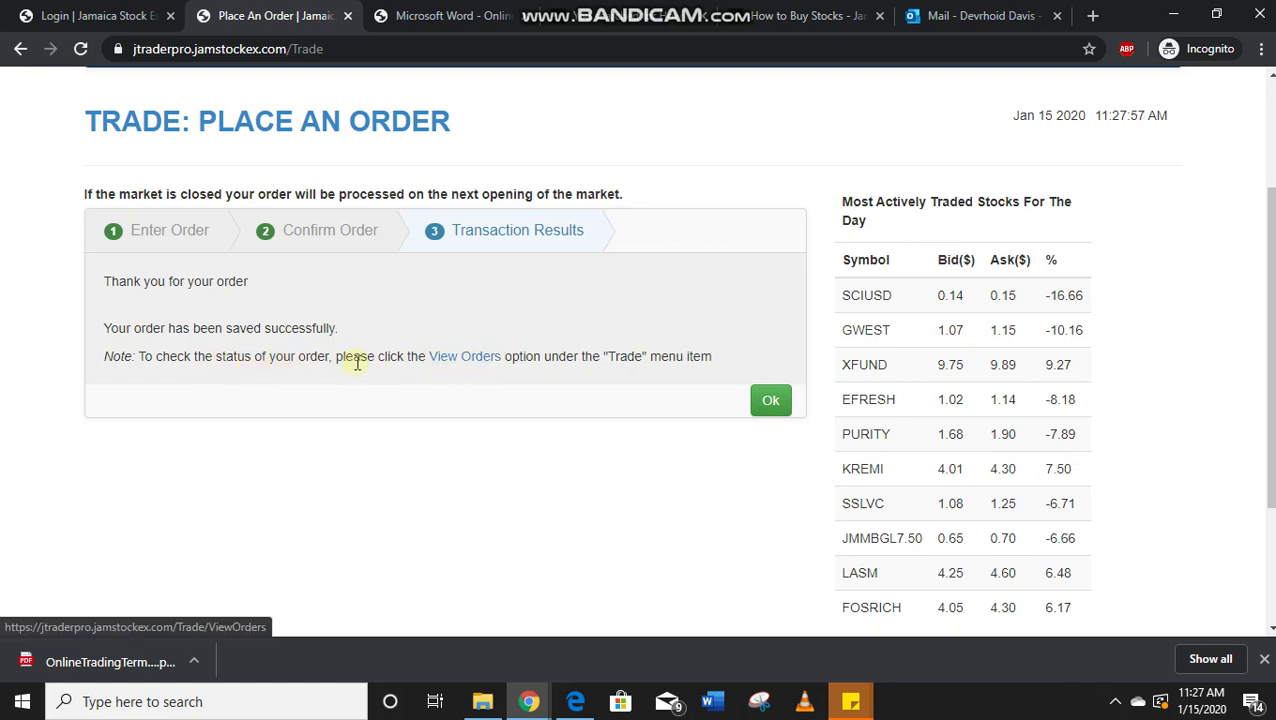
left_click(487, 369)
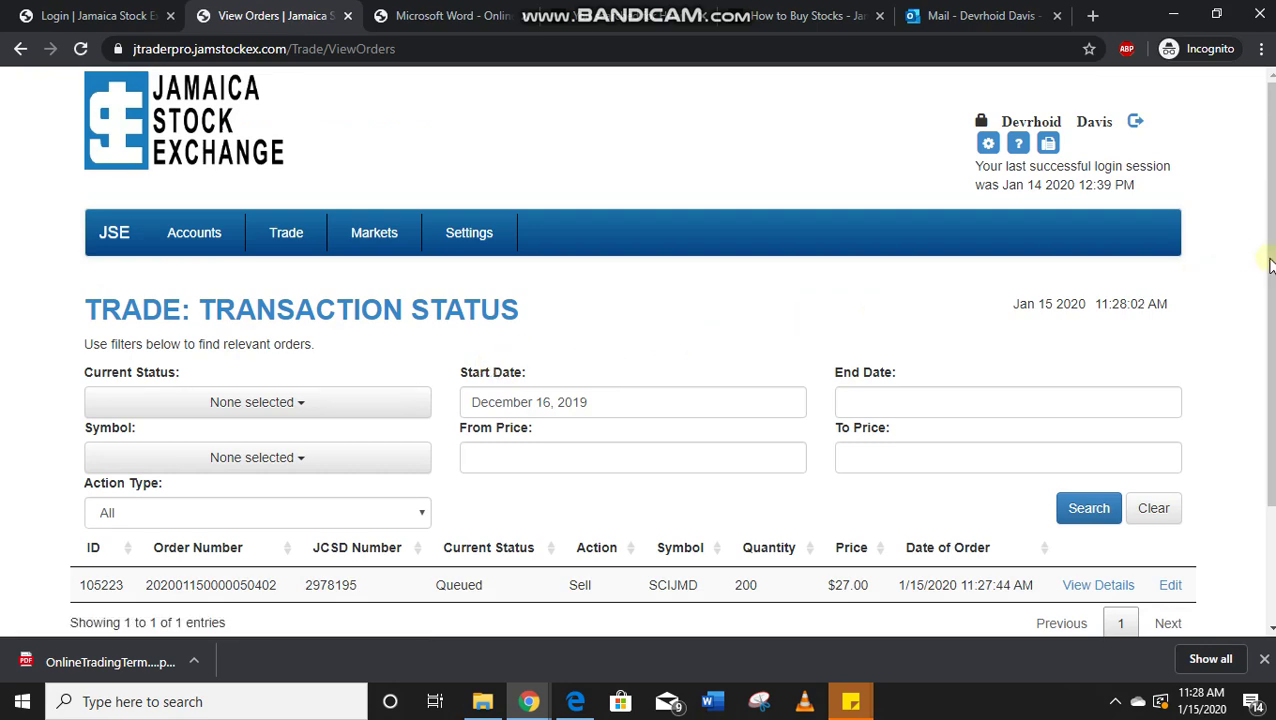
scroll(671, 346, "down", 3)
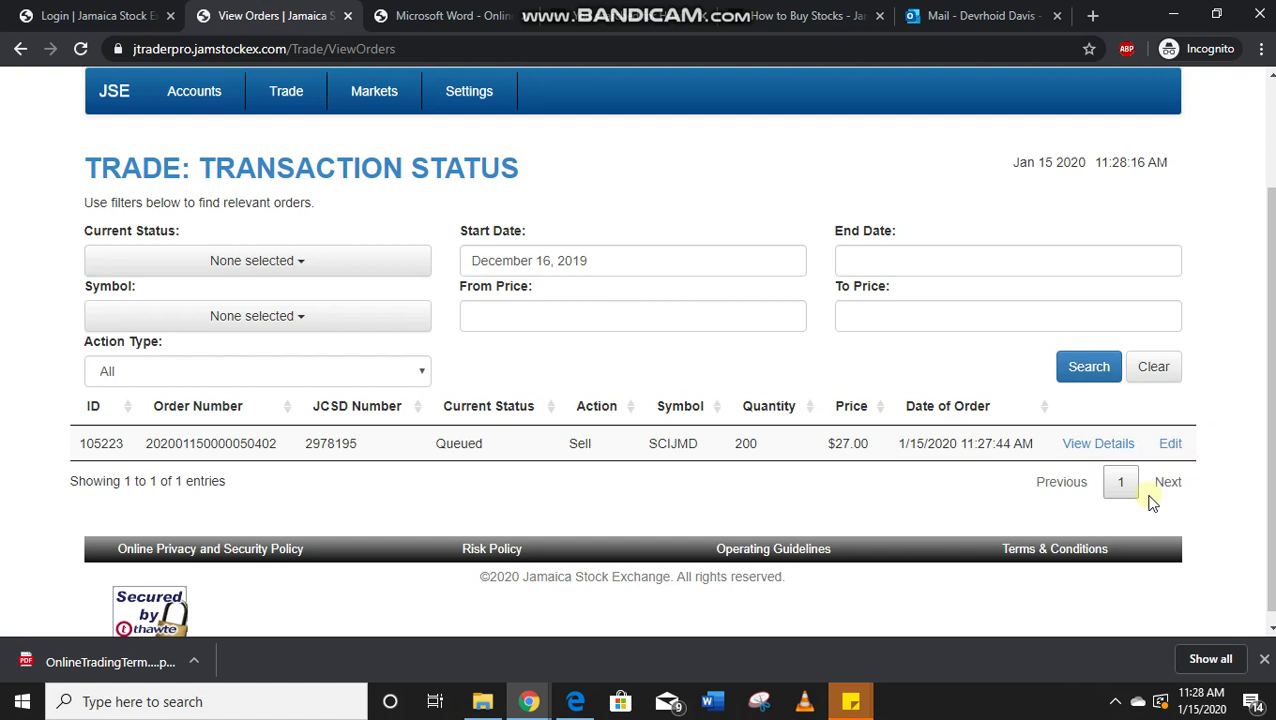
Step: Open the queued SCIJMD order for editing, look through its editable fields and leave without changing anything
left_click(1170, 445)
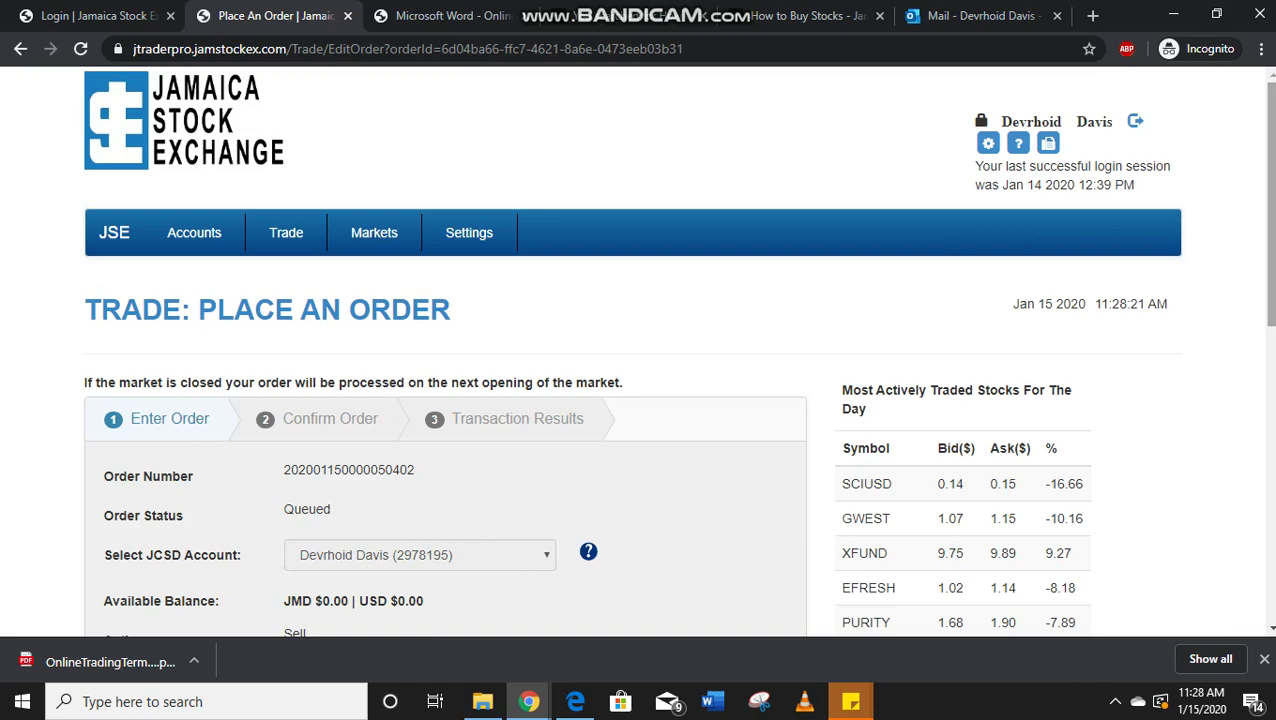
scroll(640, 350, "down", 4)
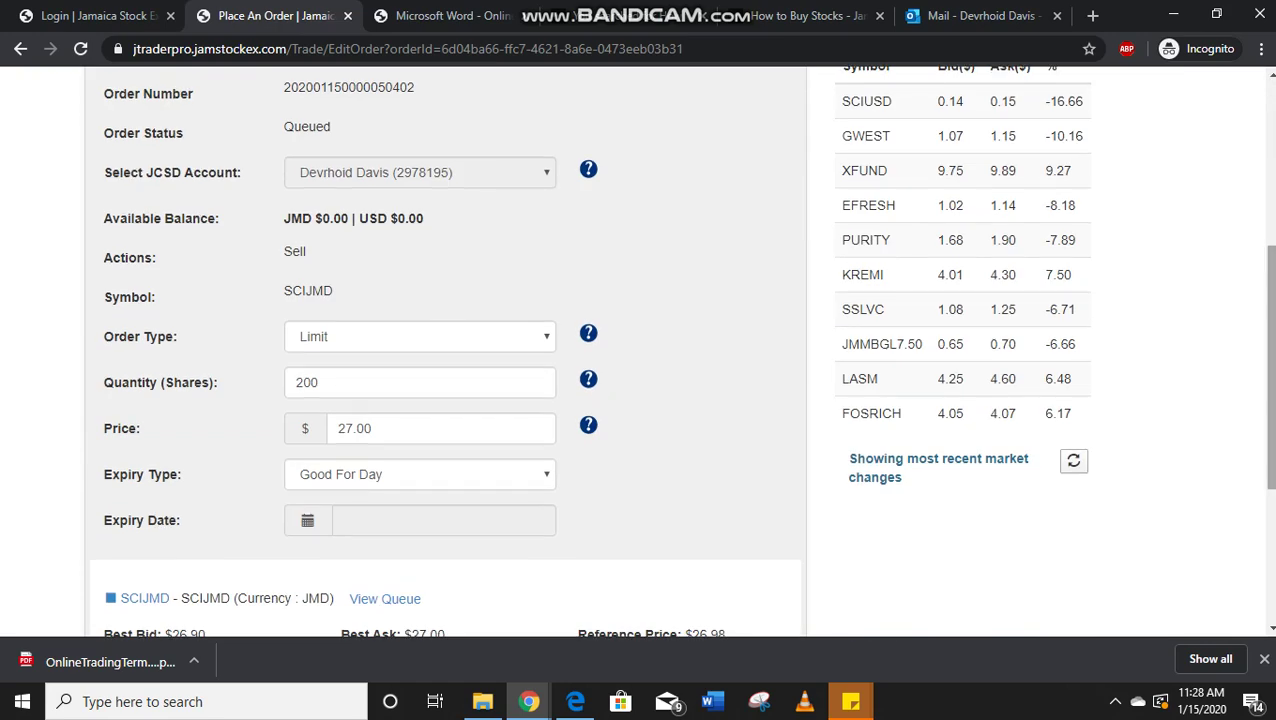
scroll(640, 350, "down", 3)
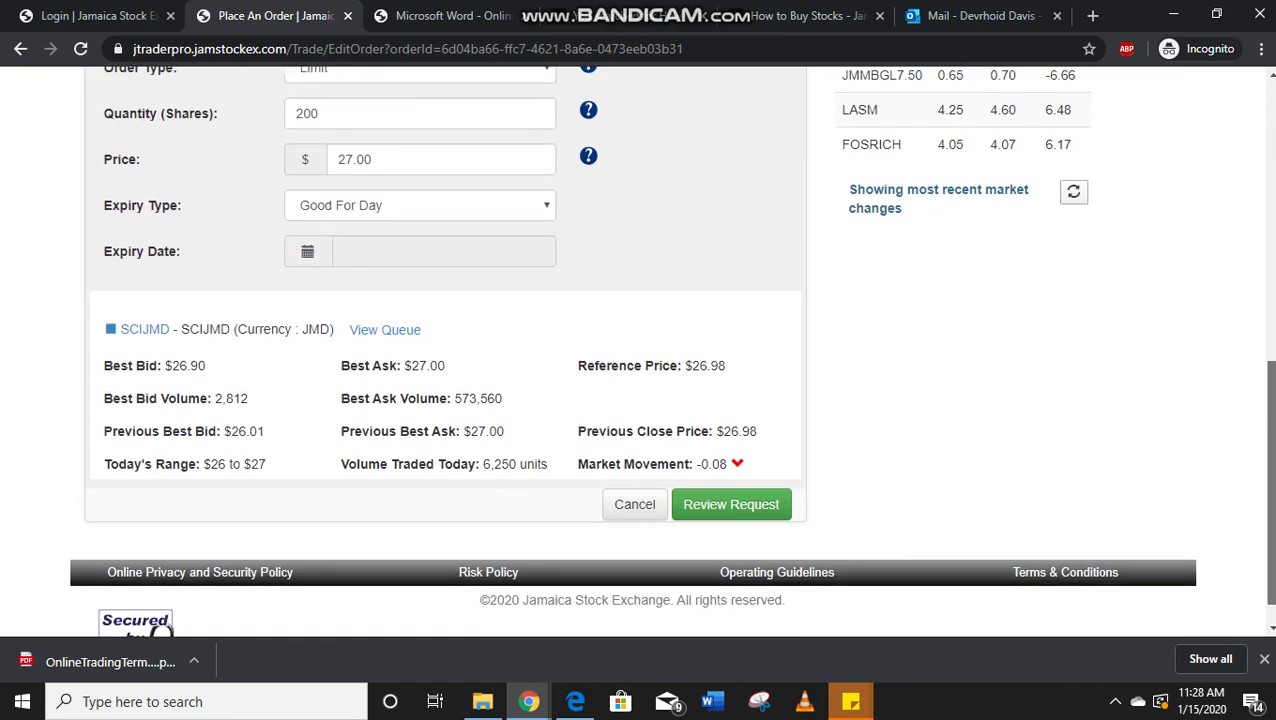
left_click(640, 517)
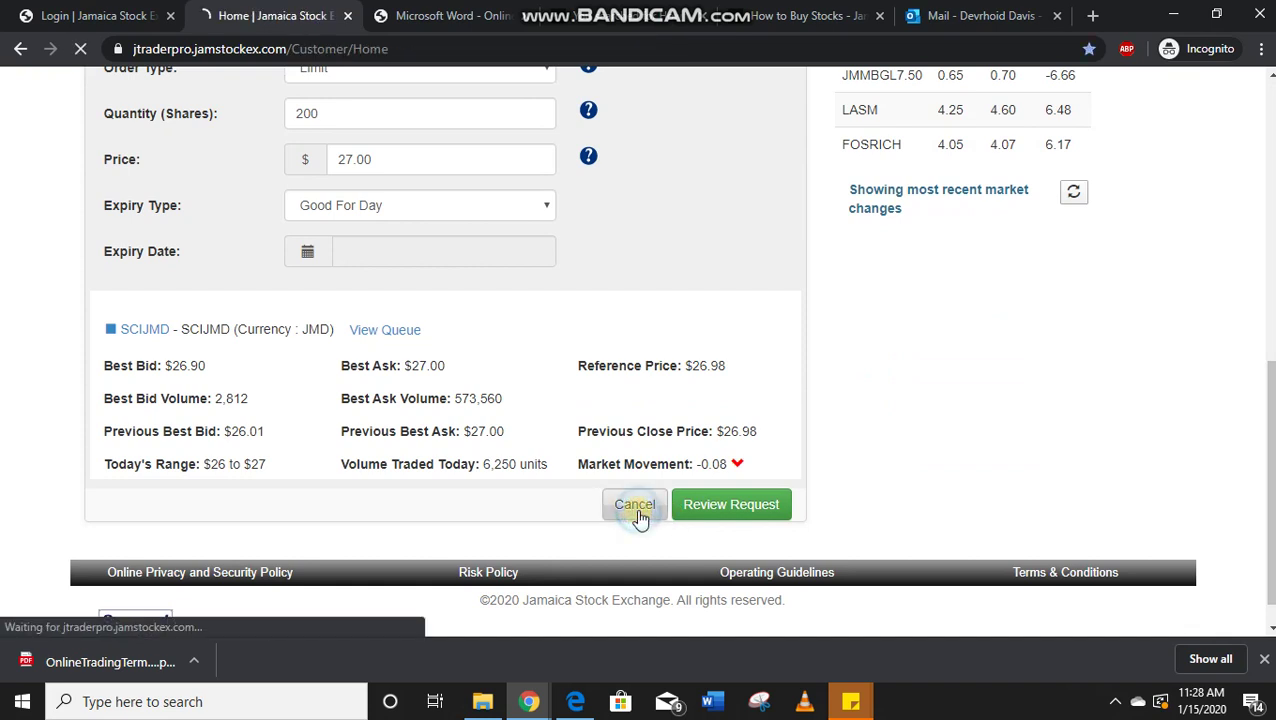
left_click_drag(640, 513, 664, 432)
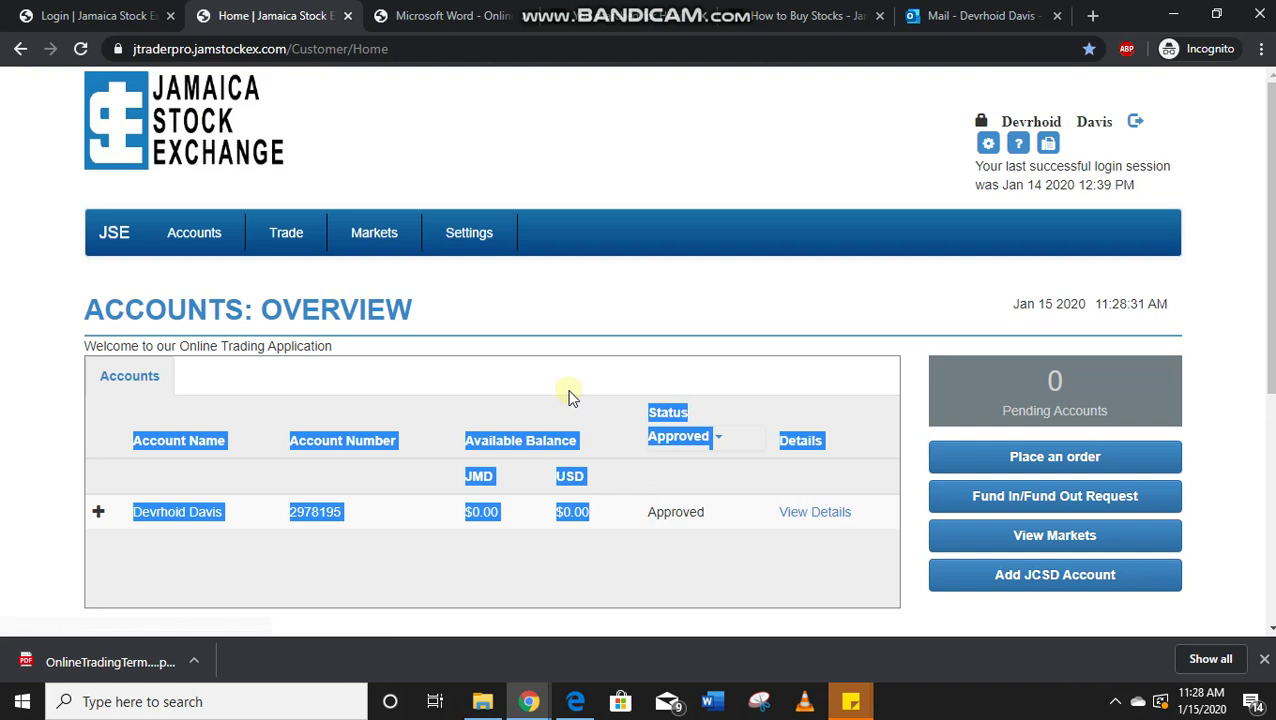
left_click(620, 484)
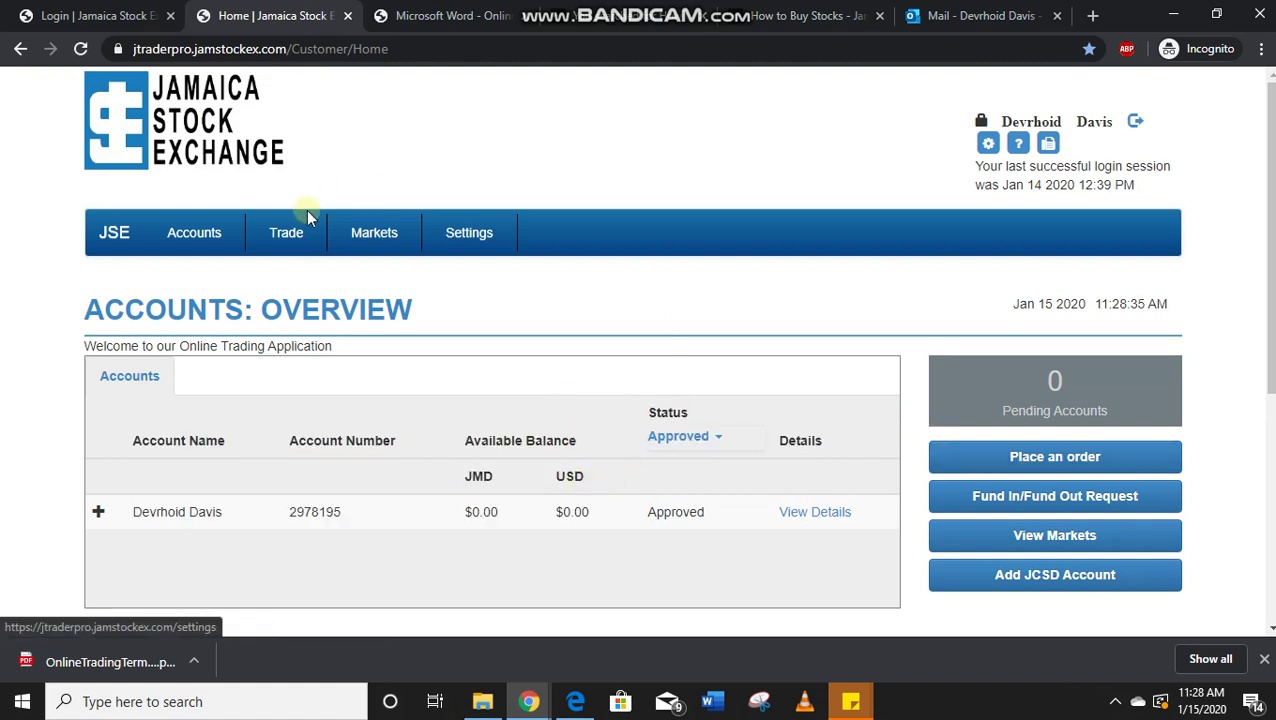
Step: Return to the list of placed orders, open the SCIJMD order's details and examine its status, price and fee estimates
left_click(285, 248)
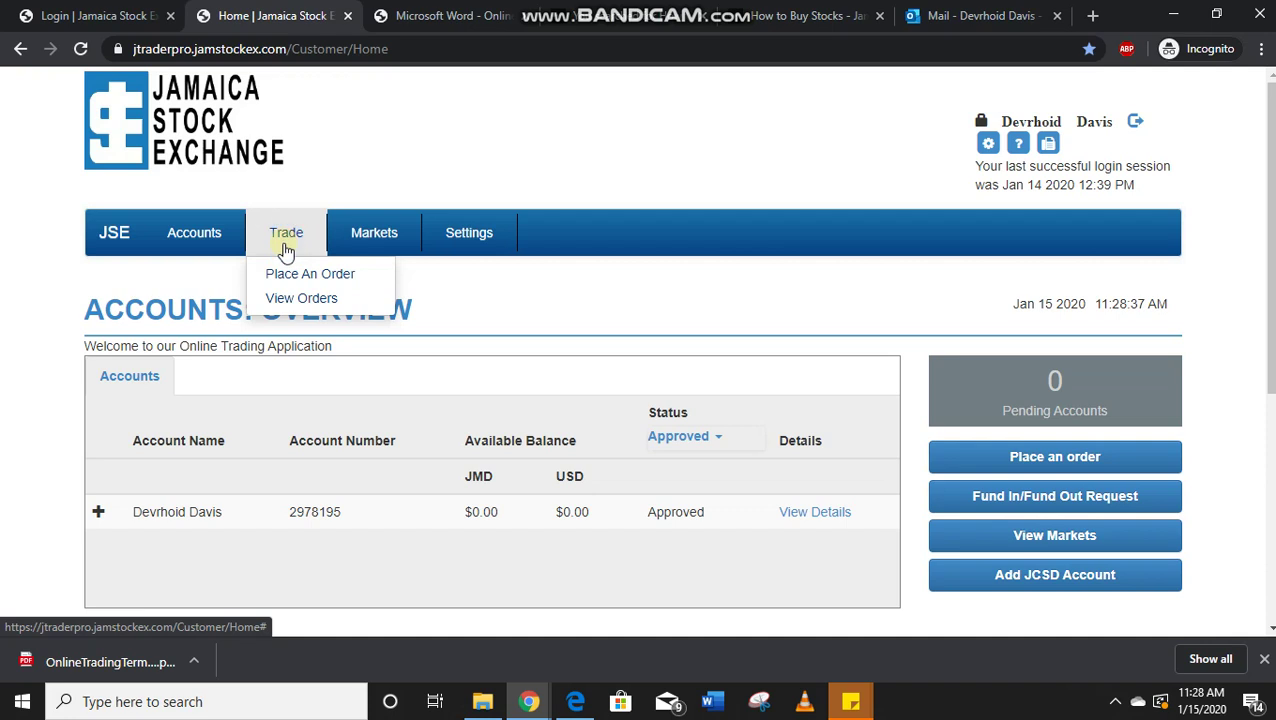
left_click(286, 294)
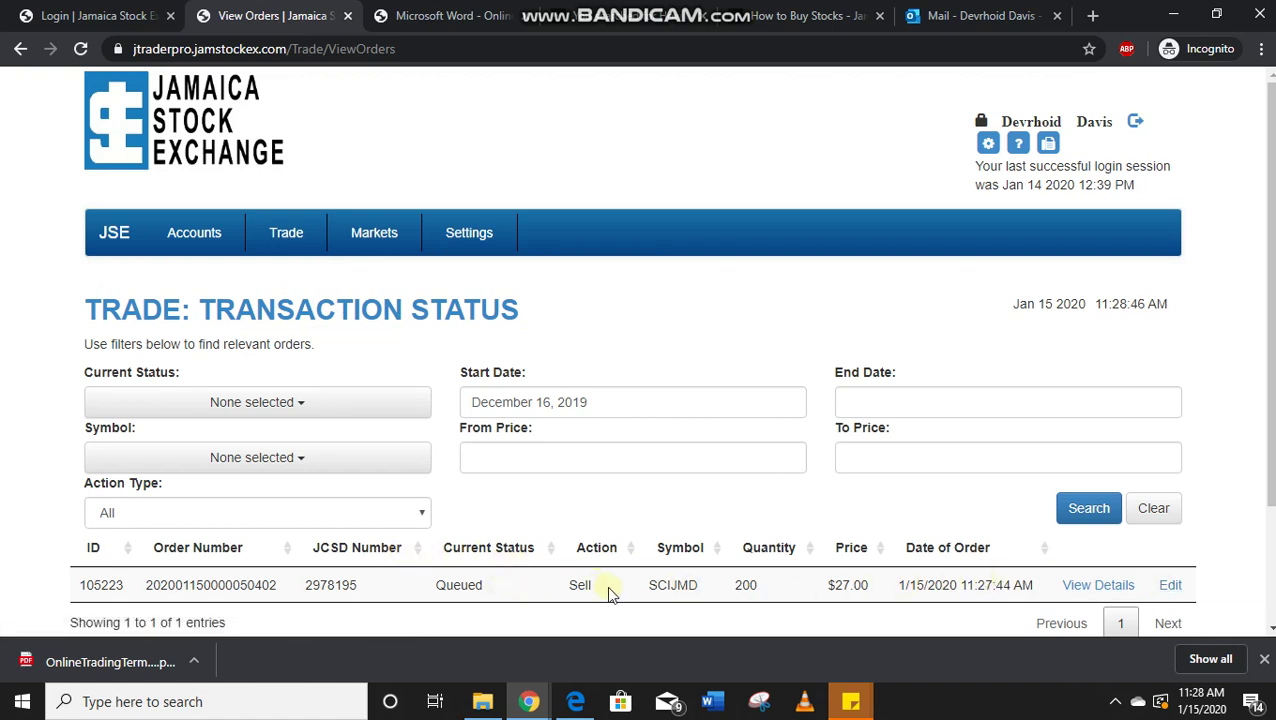
left_click(1120, 590)
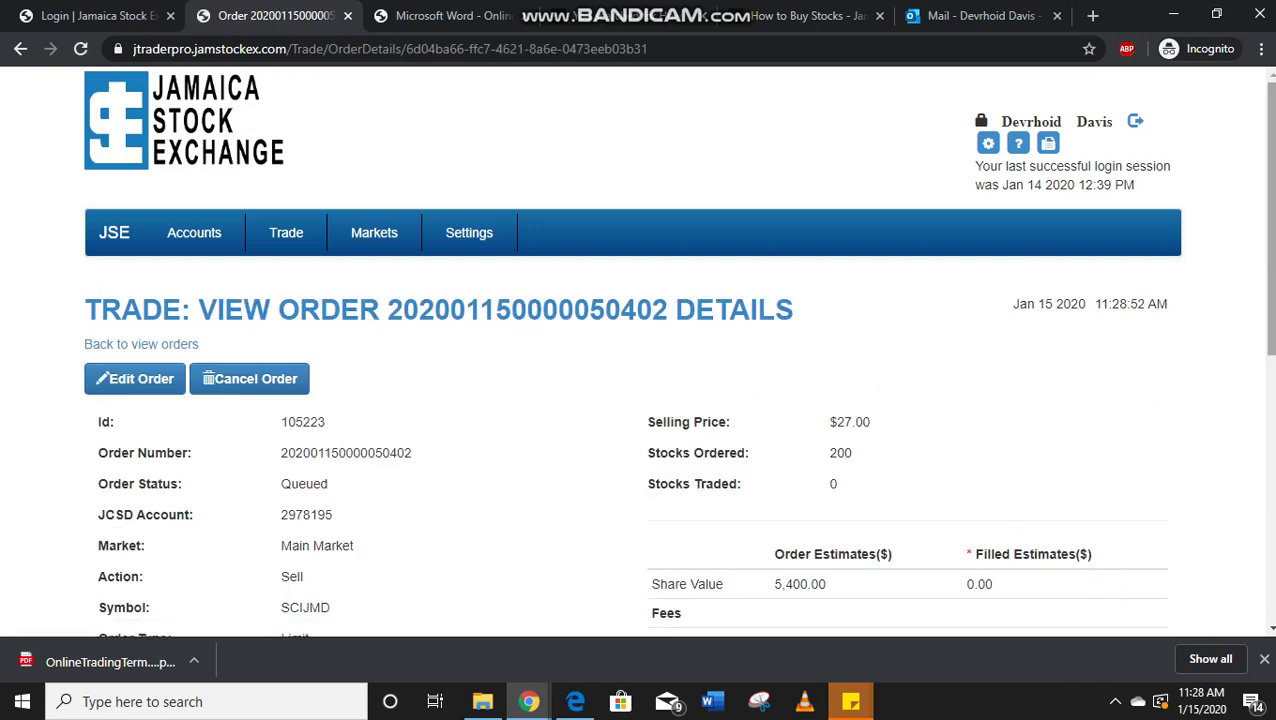
scroll(640, 400, "down", 2)
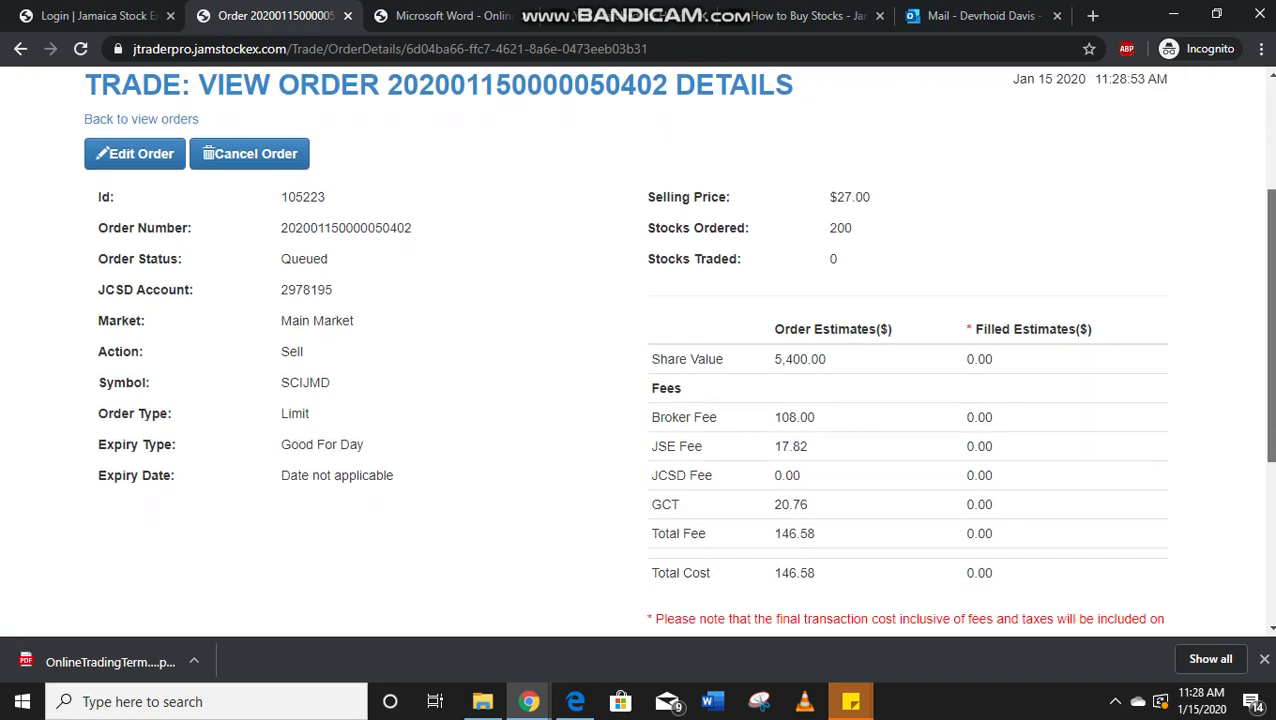
scroll(640, 400, "down", 1)
scroll(640, 400, "up", 1)
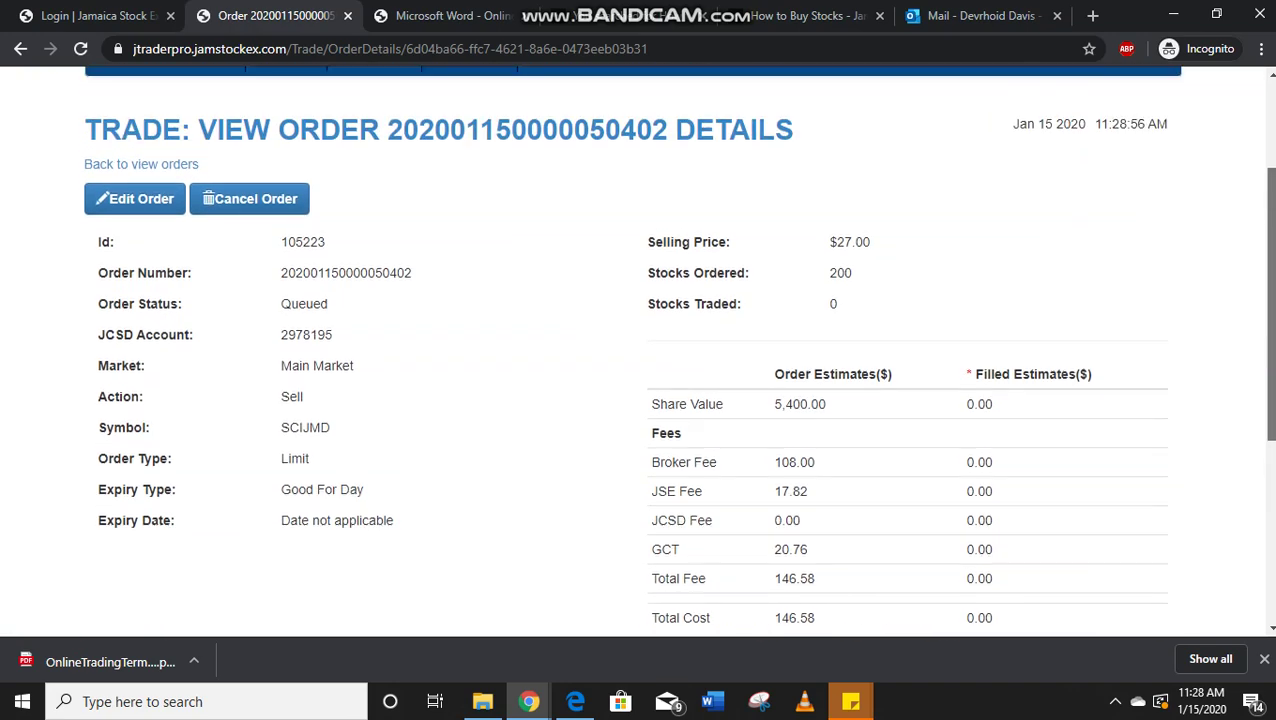
scroll(460, 190, "up", 2)
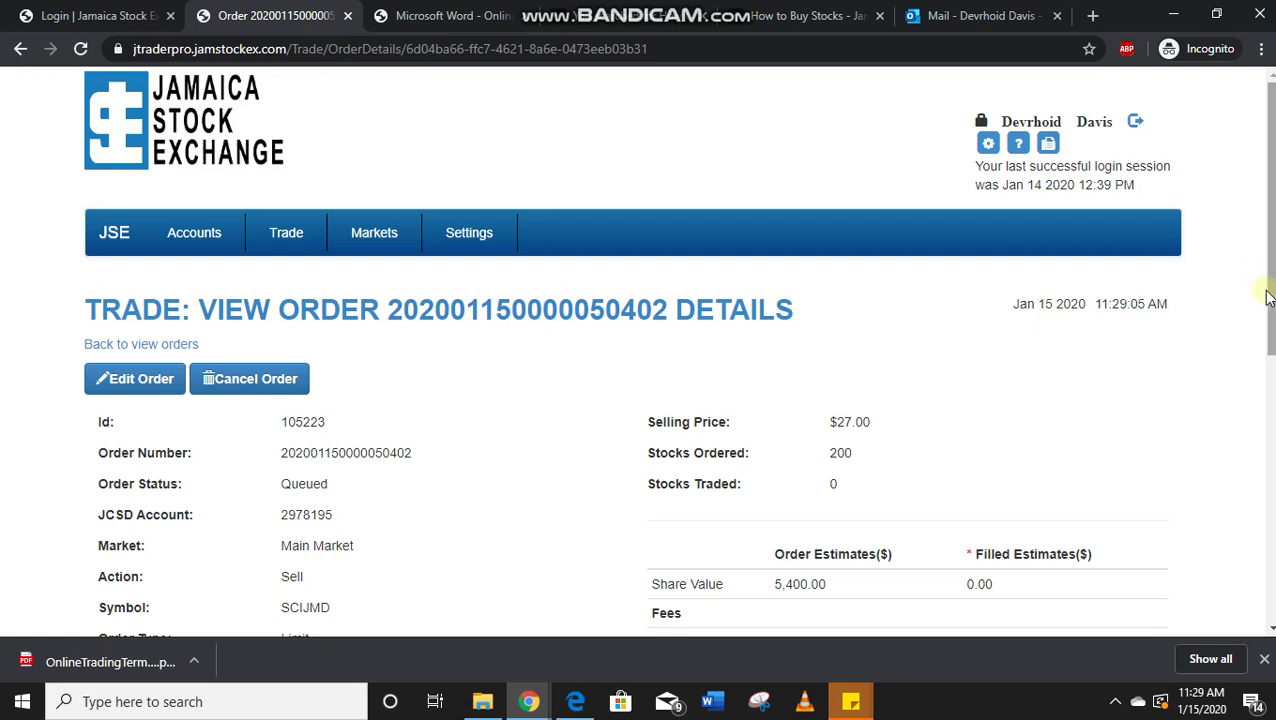
scroll(1268, 322, "down", 2)
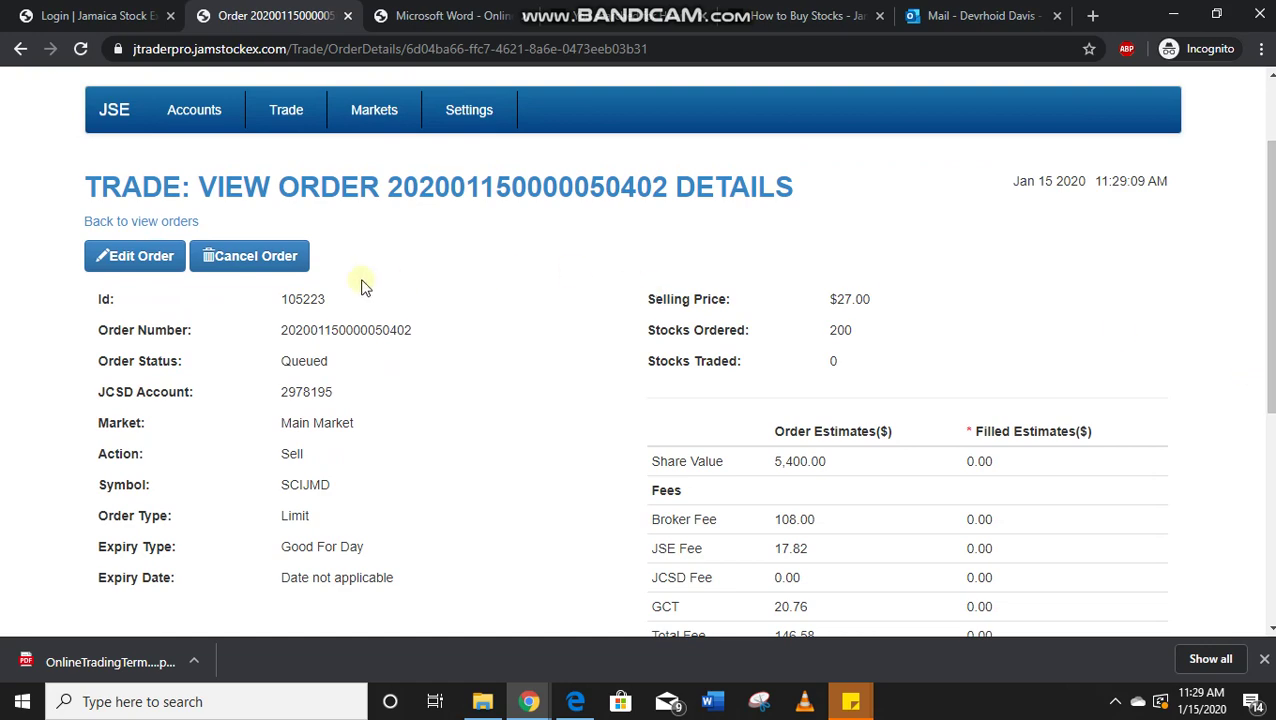
Step: Cancel the queued SCIJMD sell order, confirm the cancellation and check the order's status in the orders list
left_click(250, 259)
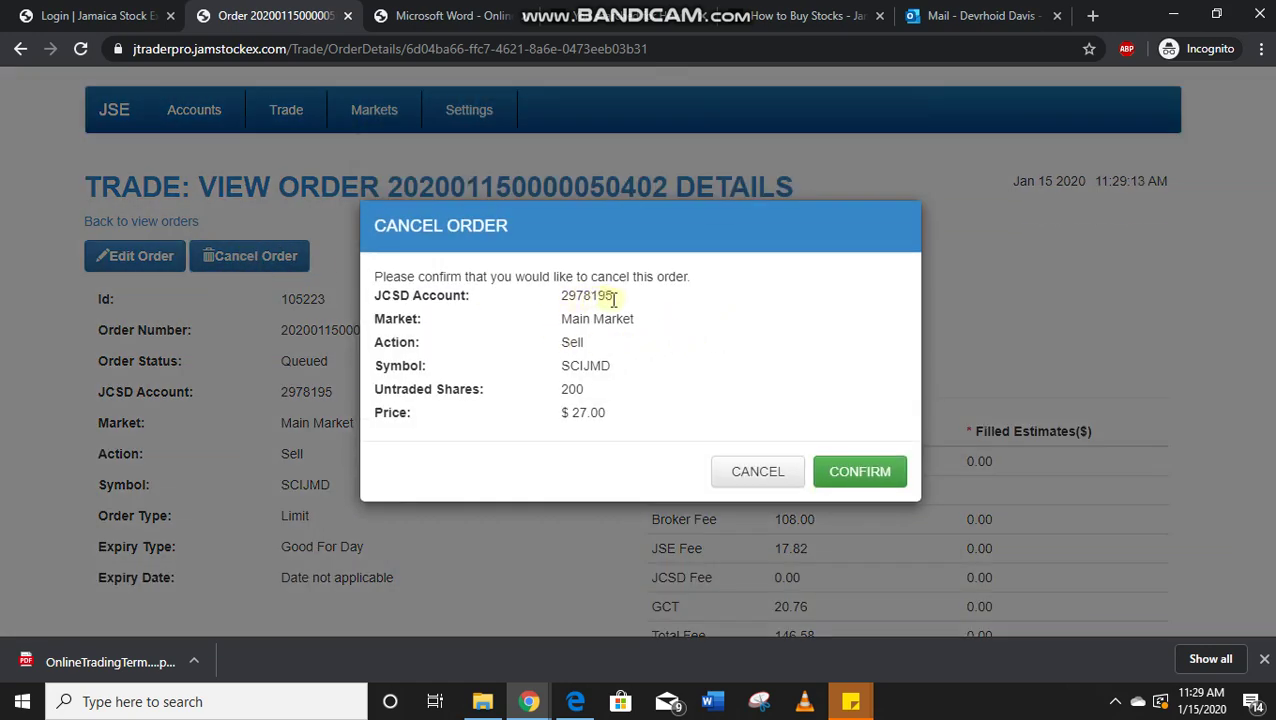
left_click(860, 482)
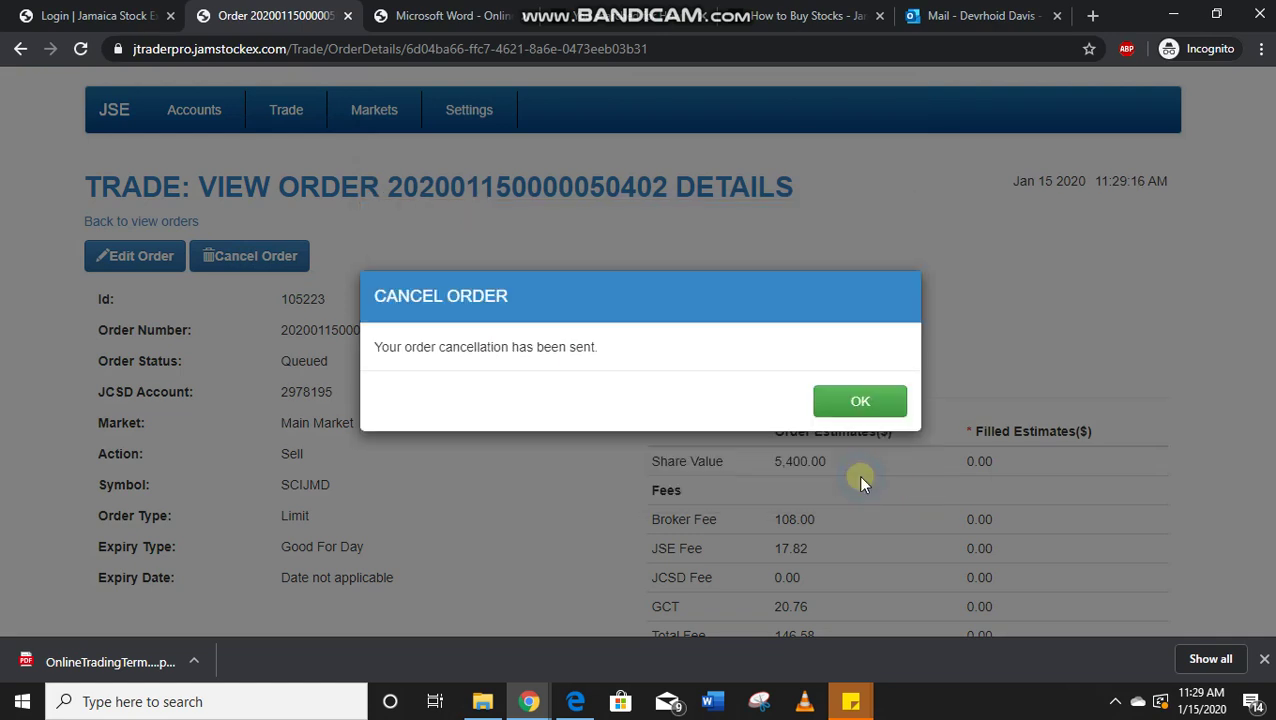
left_click(848, 412)
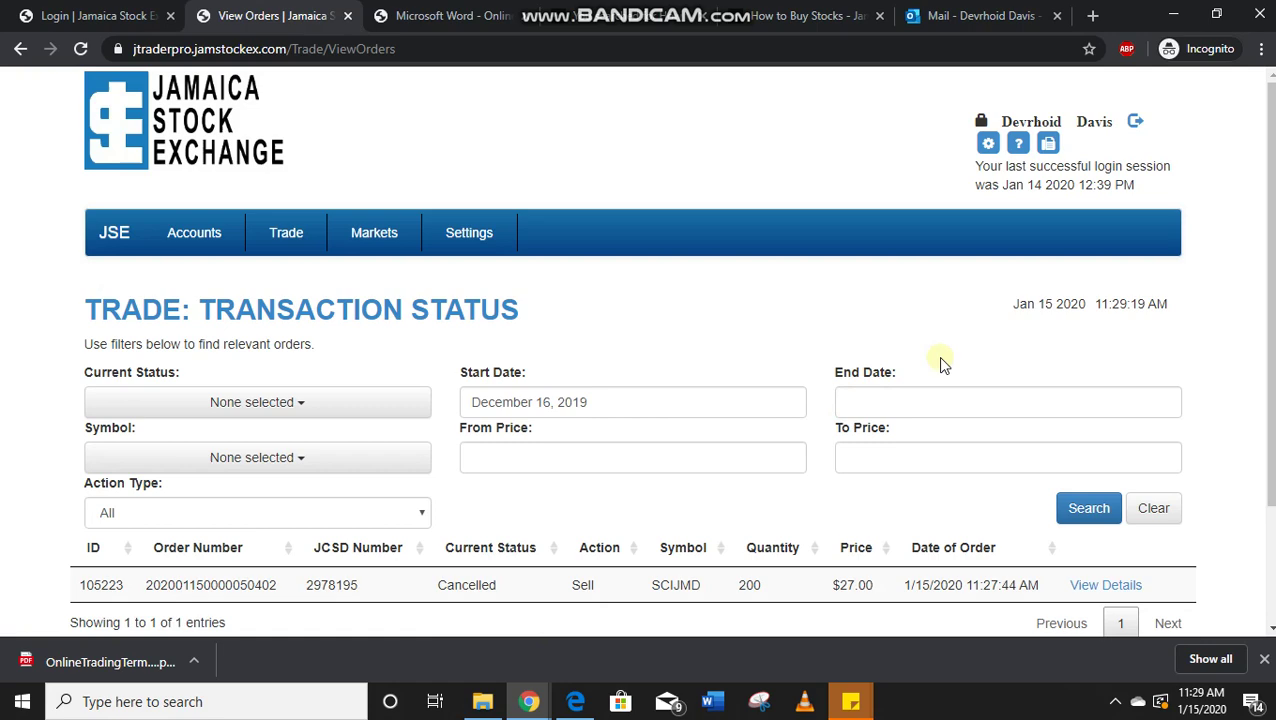
scroll(1262, 285, "down", 3)
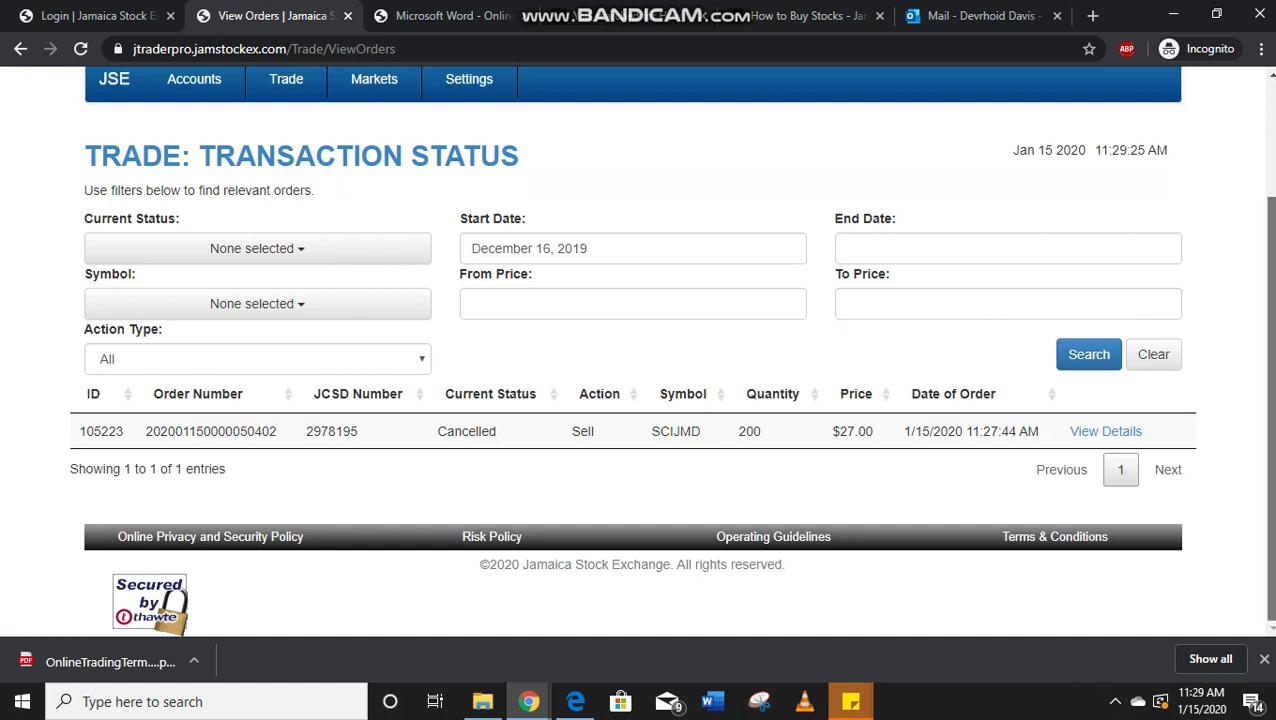
scroll(1247, 270, "up", 3)
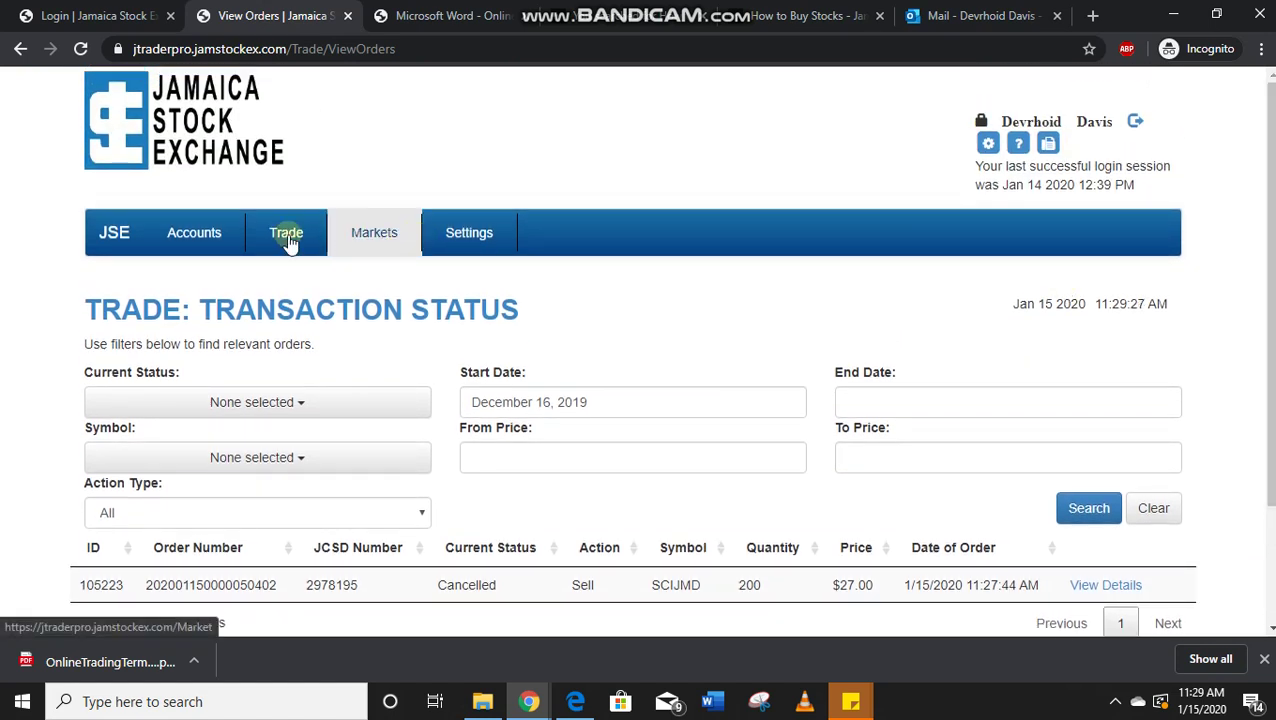
Step: Open the account overview and examine the available balance, active orders and pending fund requests
left_click(198, 244)
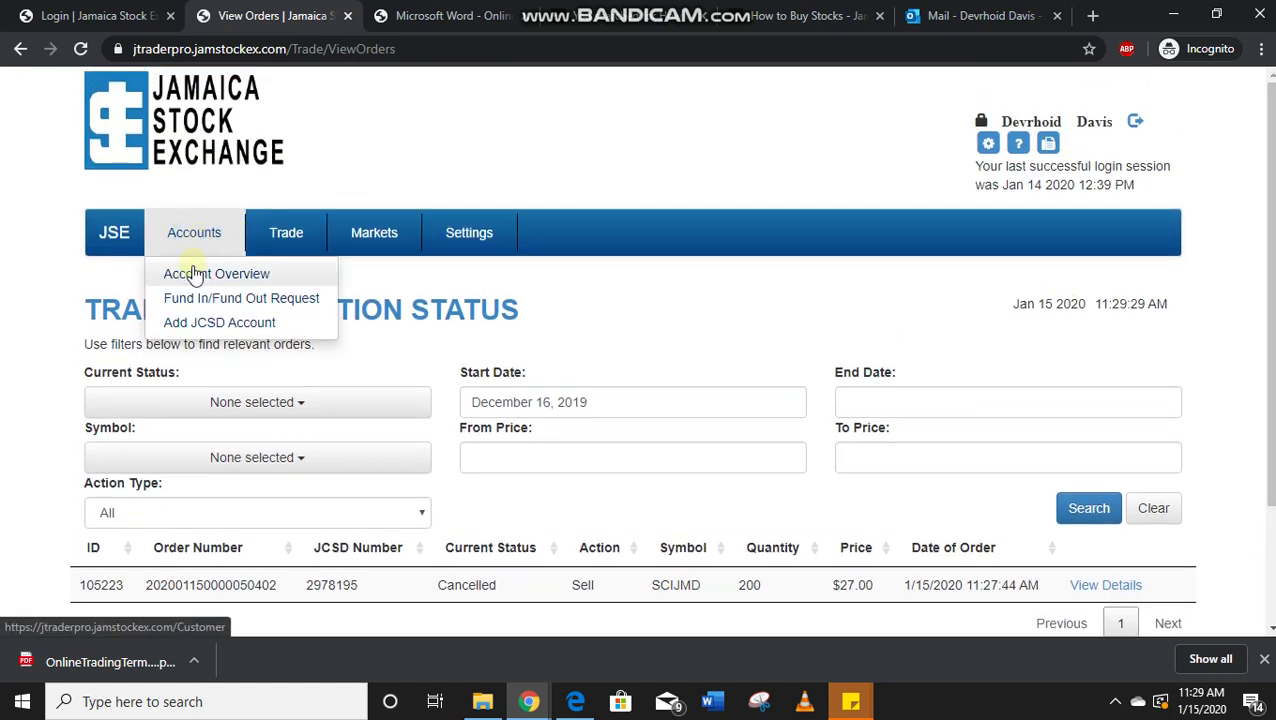
left_click(194, 273)
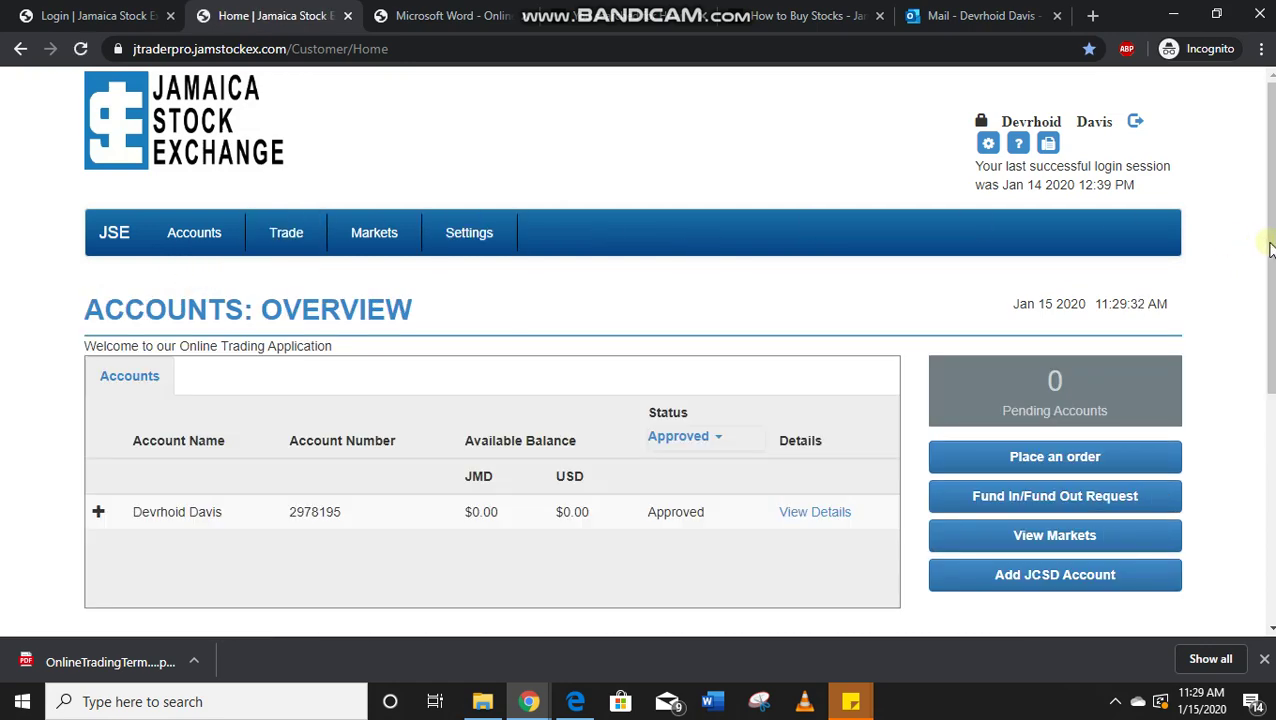
scroll(1267, 239, "down", 2)
scroll(1267, 239, "down", 1)
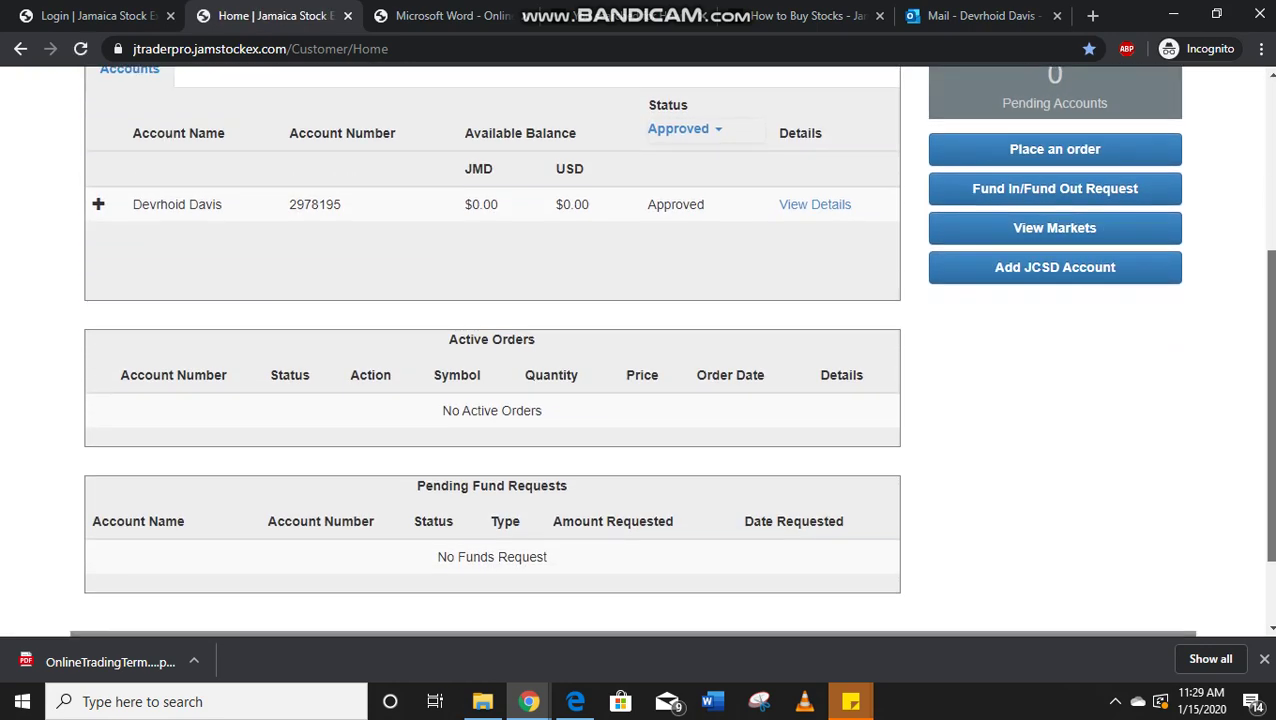
scroll(1250, 320, "down", 1)
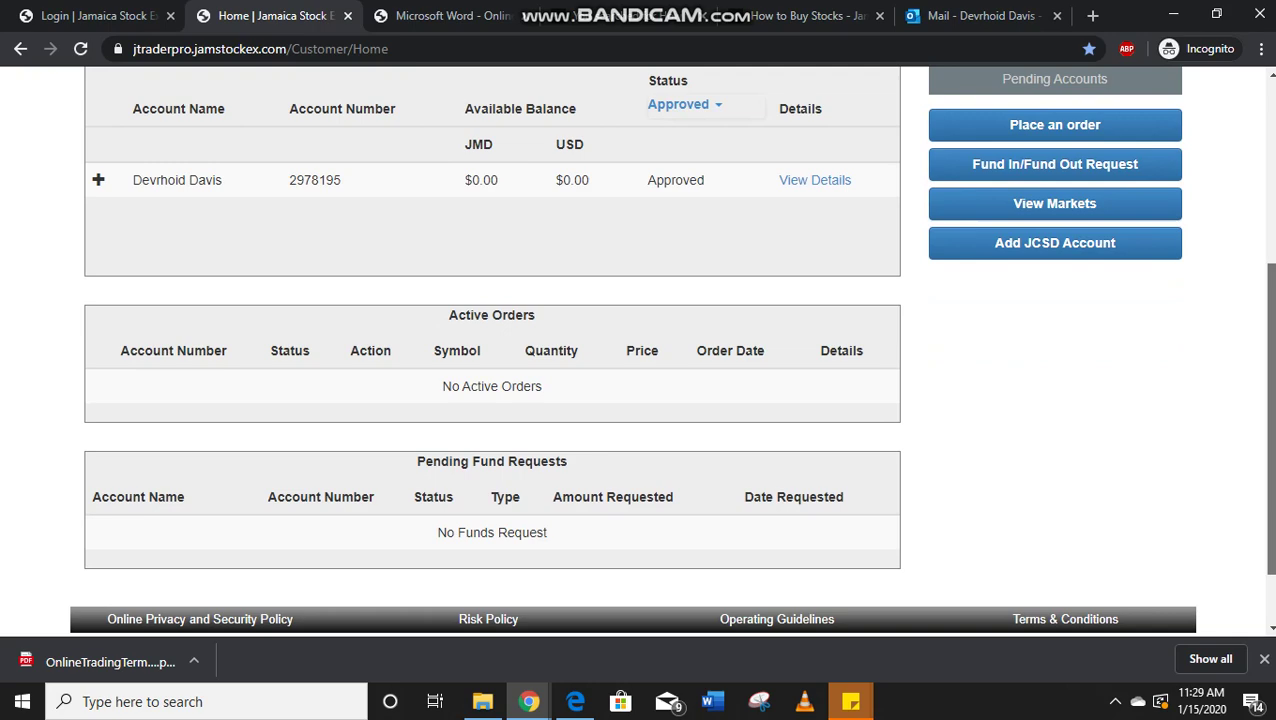
scroll(1250, 320, "up", 3)
scroll(1250, 320, "down", 2)
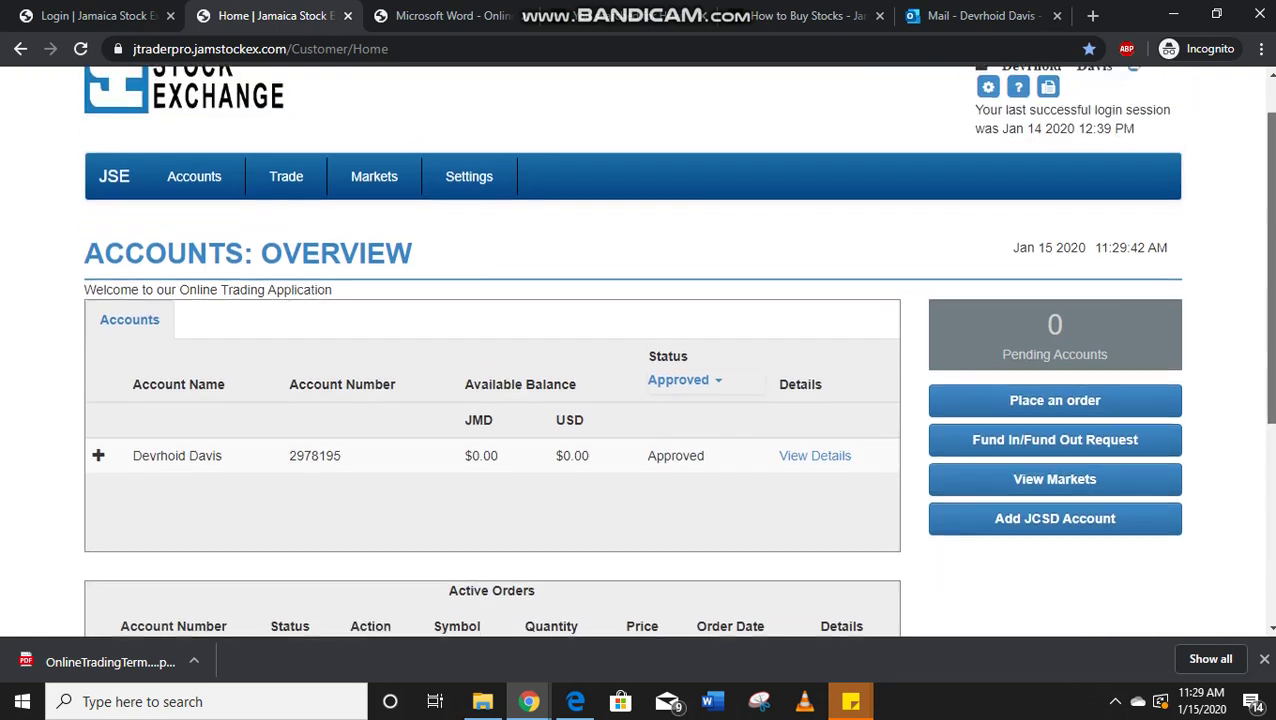
scroll(1268, 320, "up", 3)
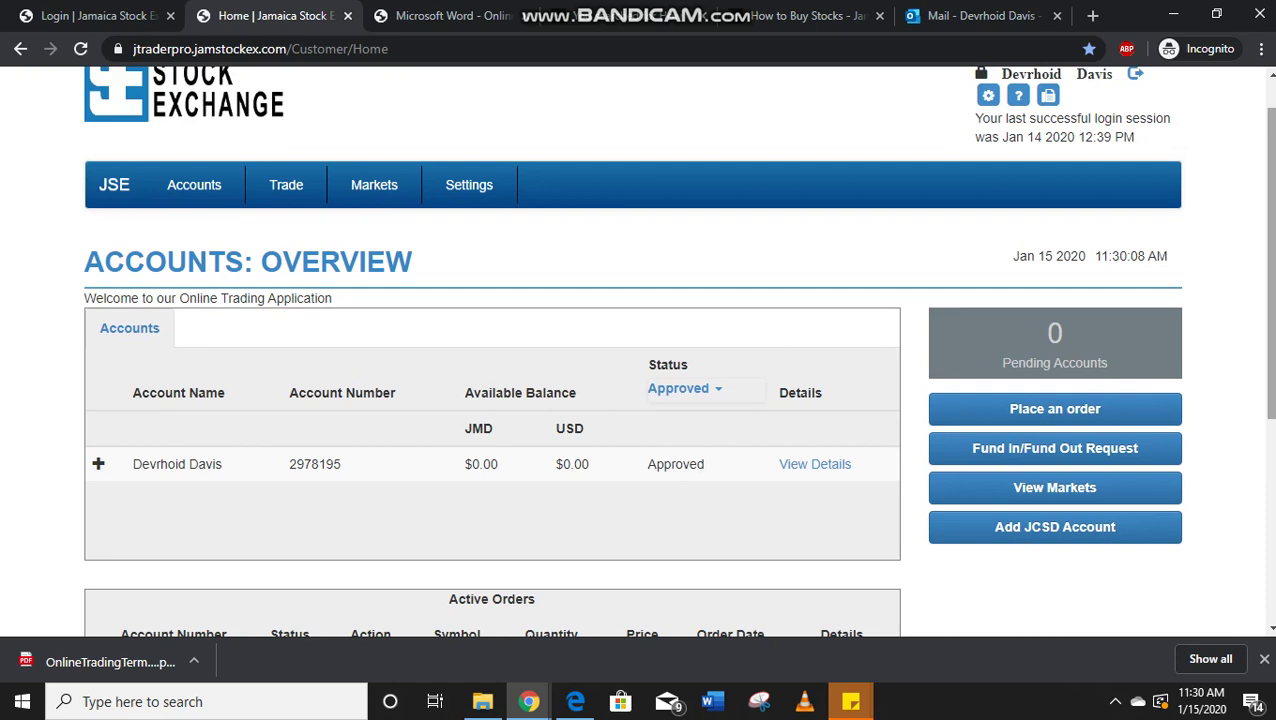
scroll(640, 350, "down", 2)
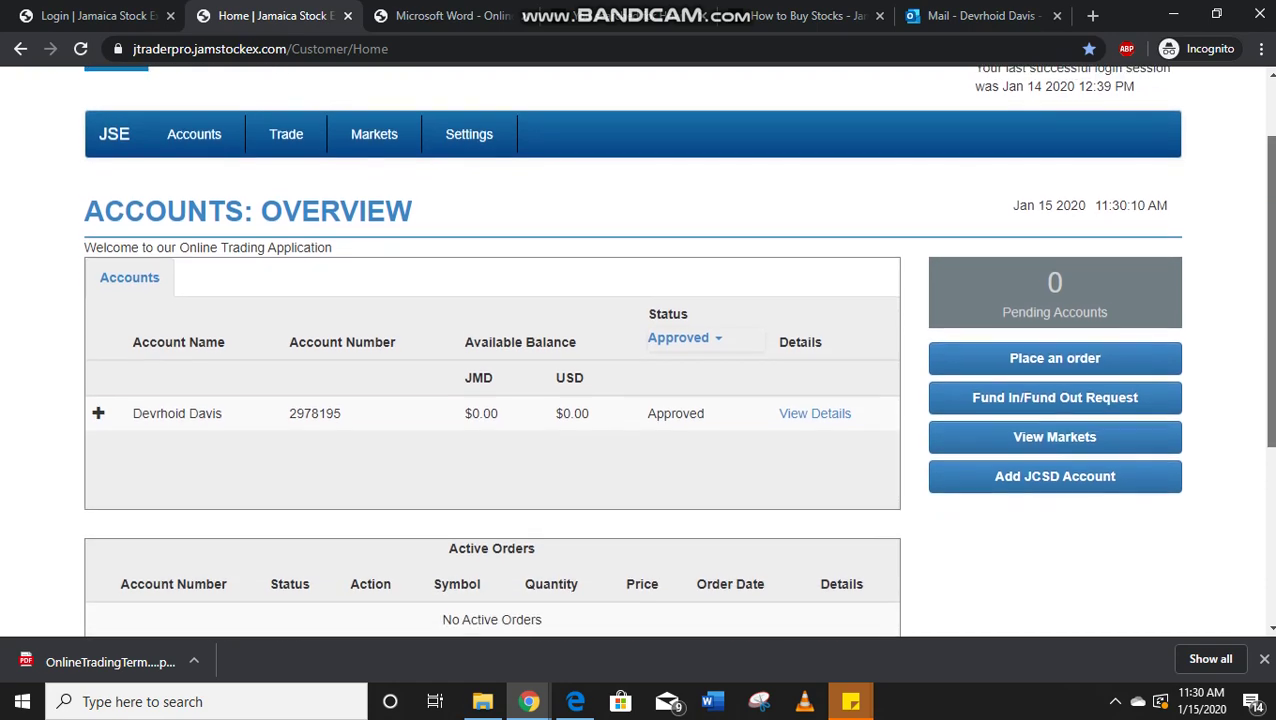
scroll(640, 350, "down", 1)
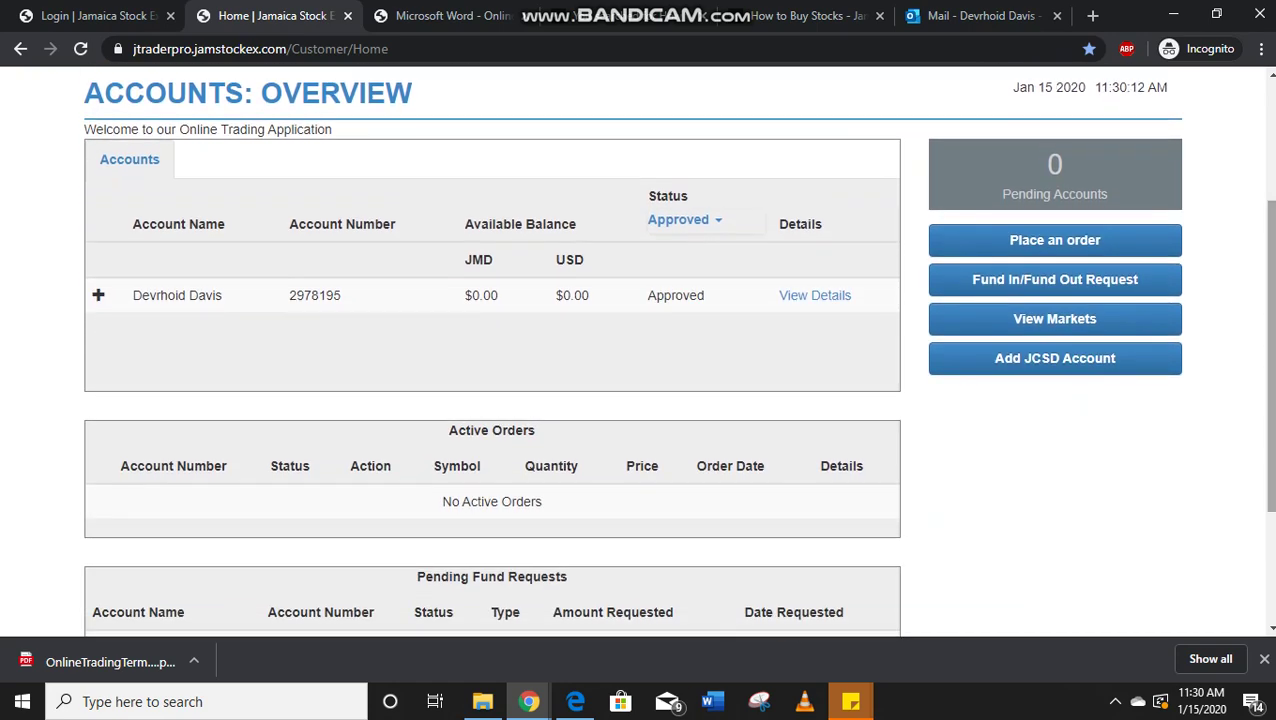